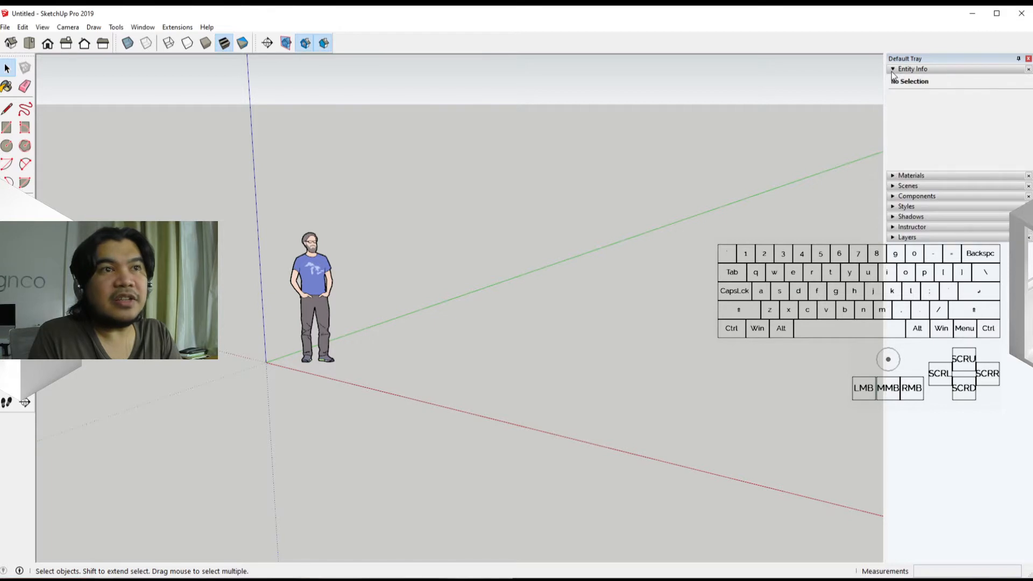
# Step: Collapse Entity Info and undock the Default Tray so it floats over the modelling area beside the standing figure
pyautogui.click(893, 72)
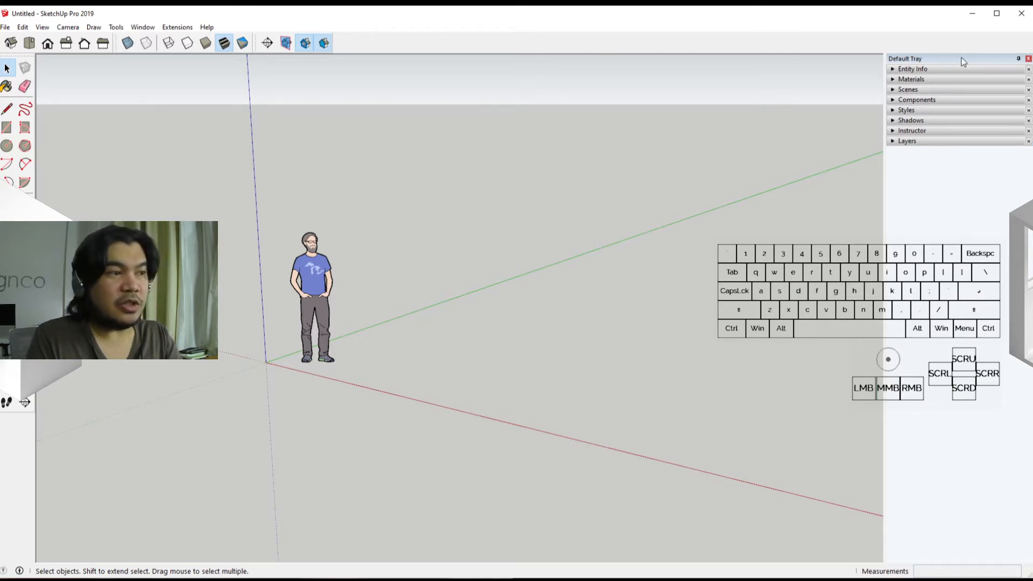
pyautogui.moveTo(962, 57); pyautogui.dragTo(713, 79)
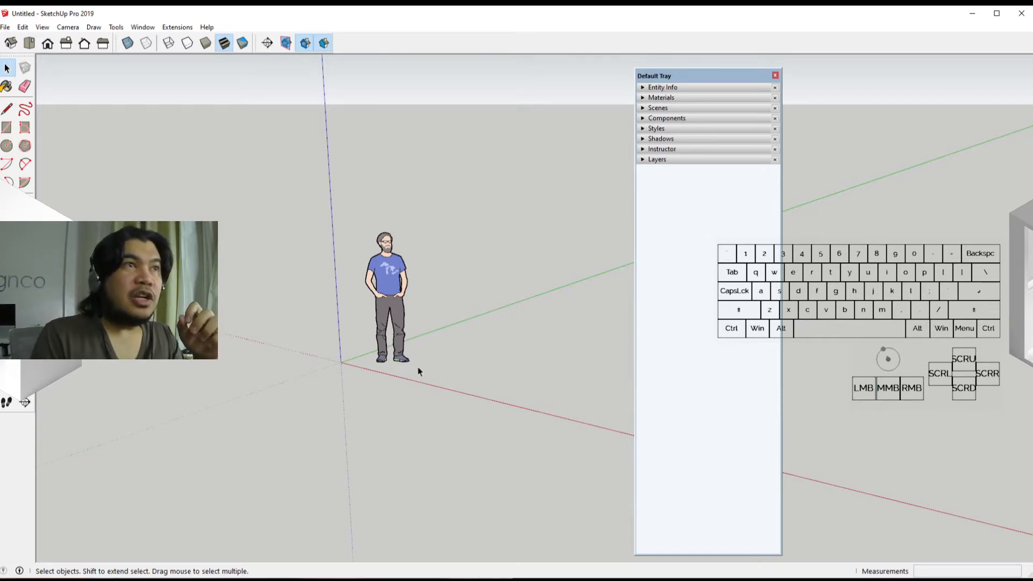
pyautogui.moveTo(700, 85); pyautogui.dragTo(616, 129)
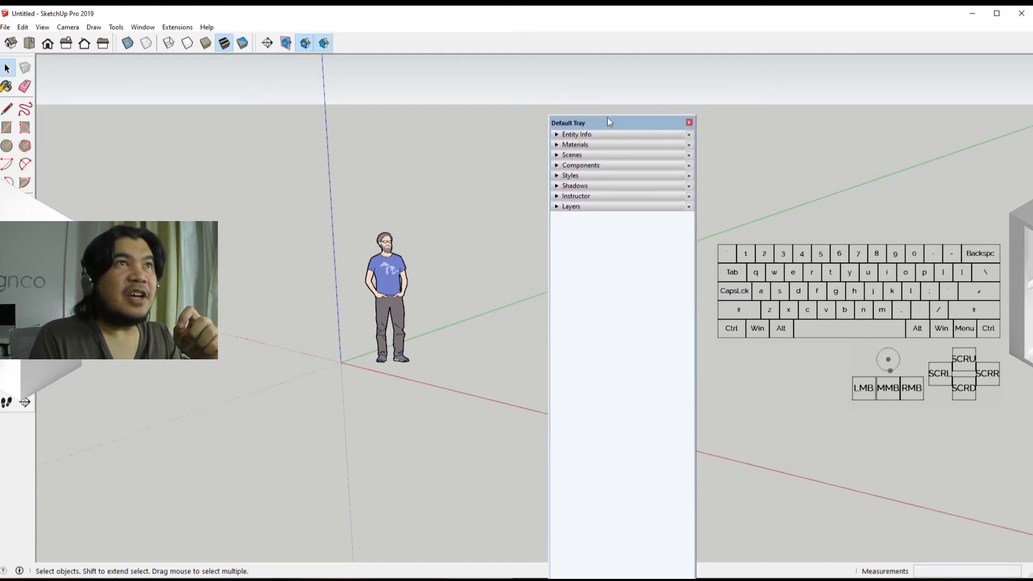
pyautogui.moveTo(609, 115)
pyautogui.mouseDown()
pyautogui.moveTo(607, 197)
pyautogui.moveTo(615, 127)
pyautogui.mouseUp()
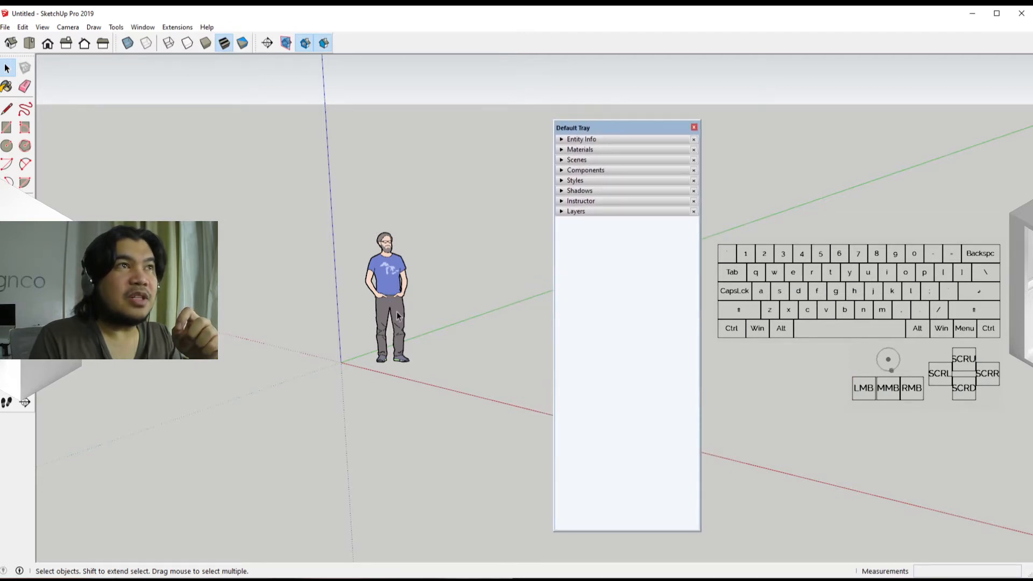
pyautogui.moveTo(631, 132)
pyautogui.mouseDown()
pyautogui.moveTo(583, 113)
pyautogui.moveTo(538, 115)
pyautogui.moveTo(642, 122)
pyautogui.mouseUp()
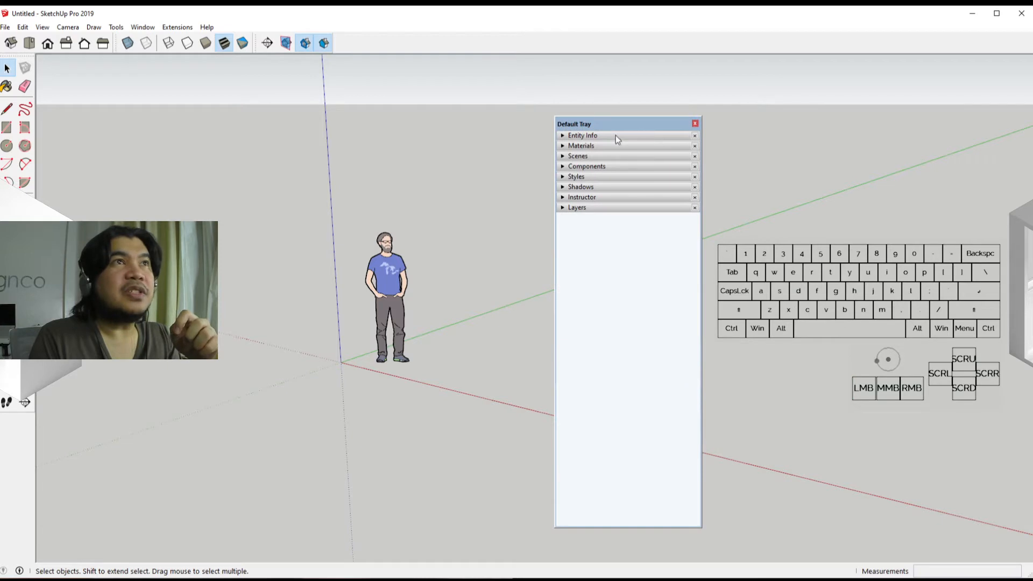
# Step: Expand Entity Info in the floating tray and select the standing figure to display its properties
pyautogui.click(563, 136)
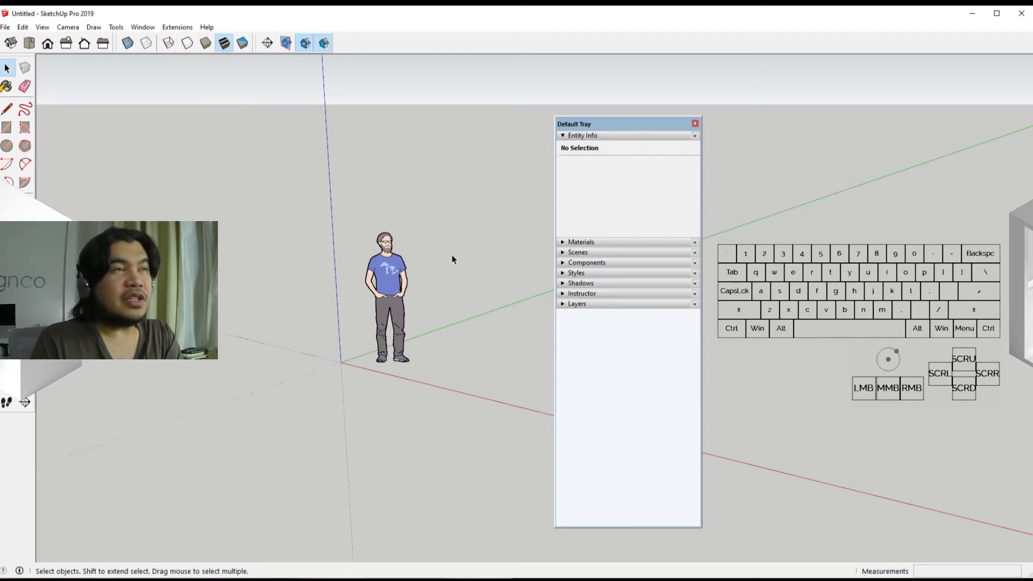
pyautogui.click(385, 288)
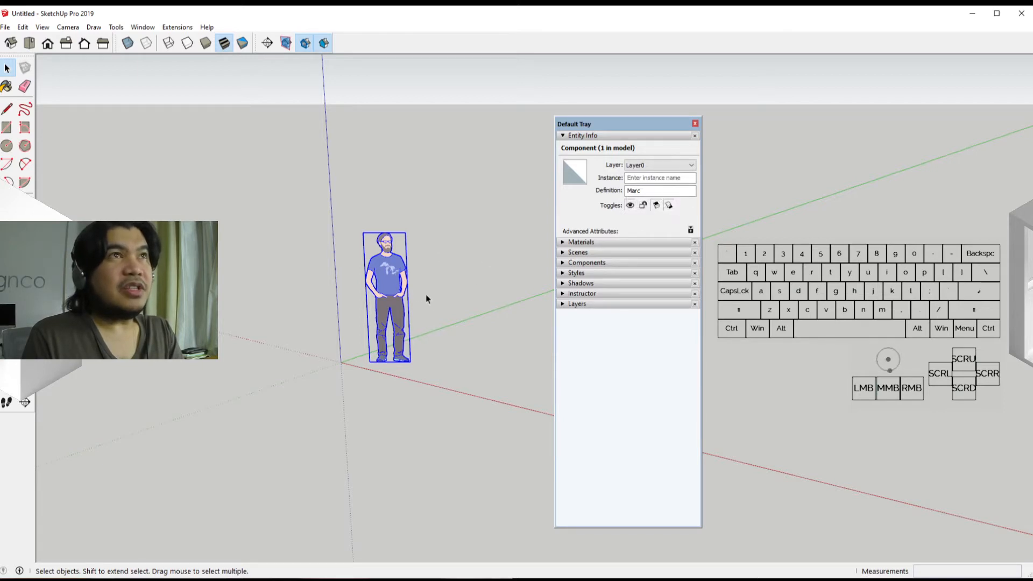
# Step: Turn the figure's receive-shadows setting off and back on in Entity Info
pyautogui.click(657, 208)
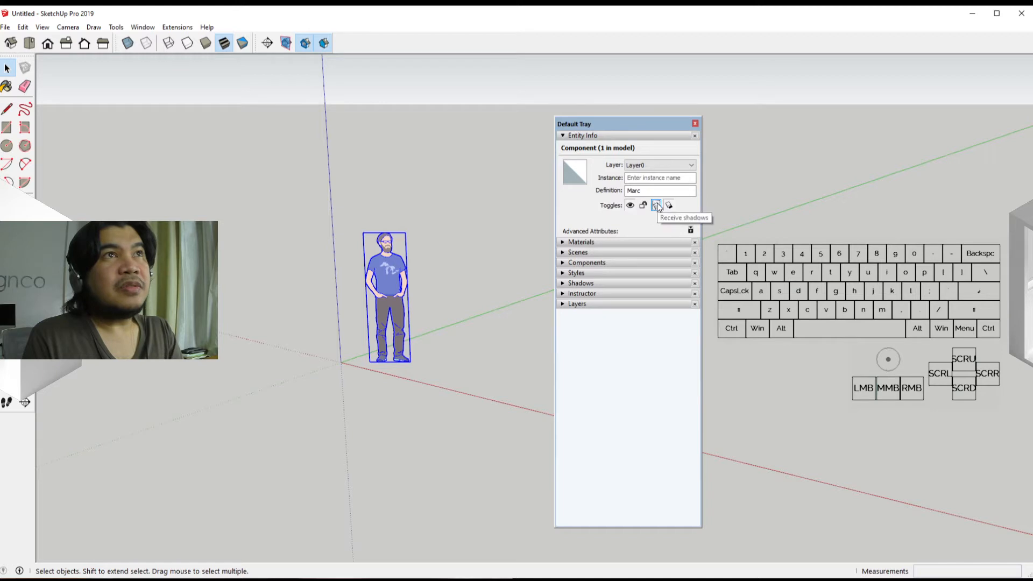
pyautogui.click(657, 206)
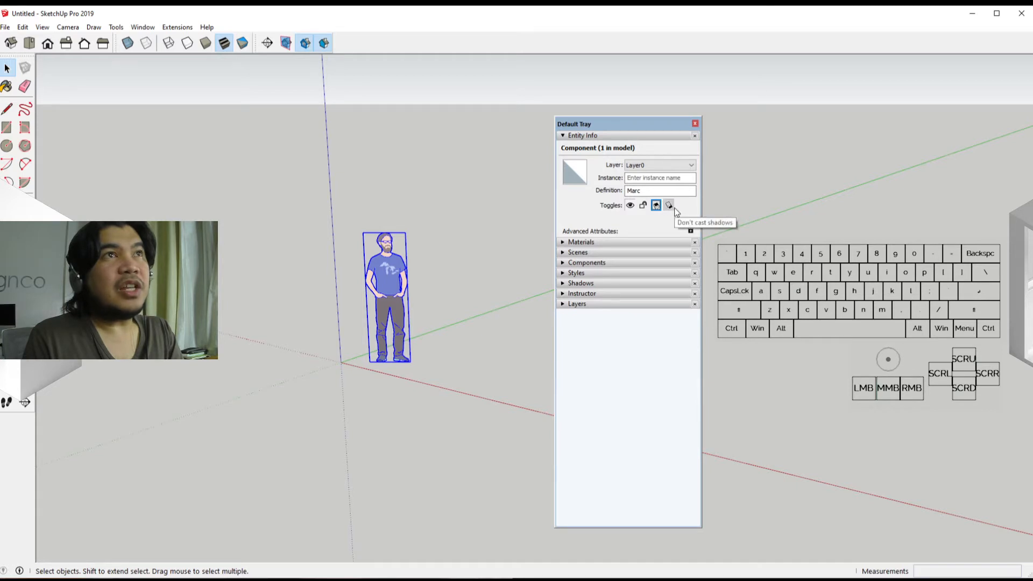
pyautogui.click(661, 215)
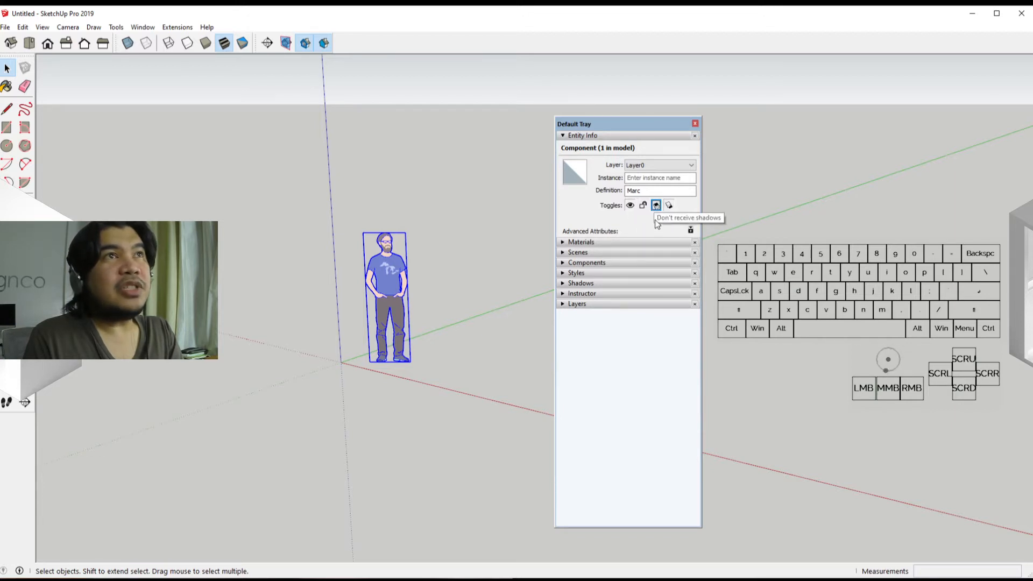
pyautogui.click(657, 220)
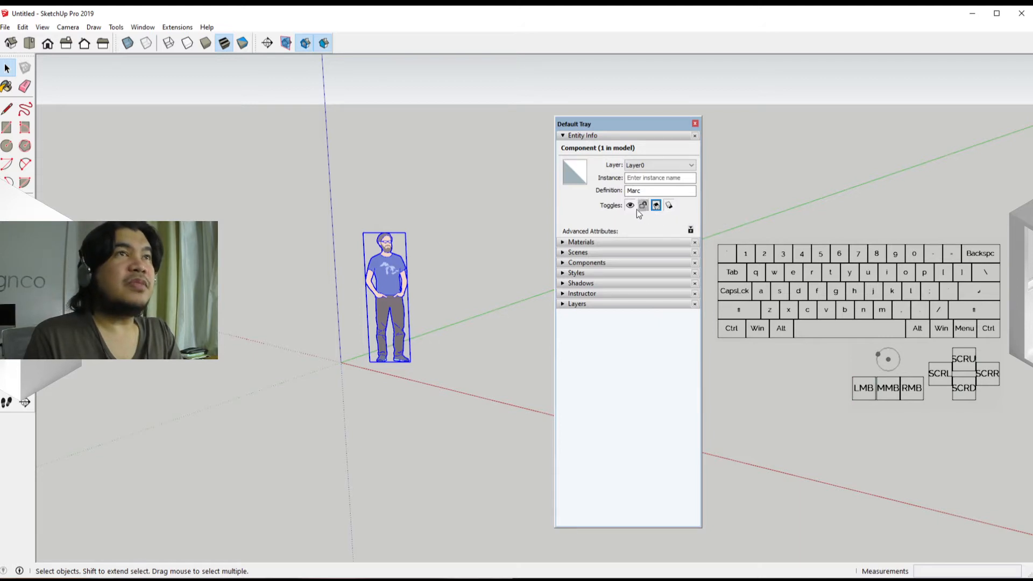
# Step: Hide the standing figure through its Entity Info visibility toggle and turn on the display of hidden geometry
pyautogui.click(634, 209)
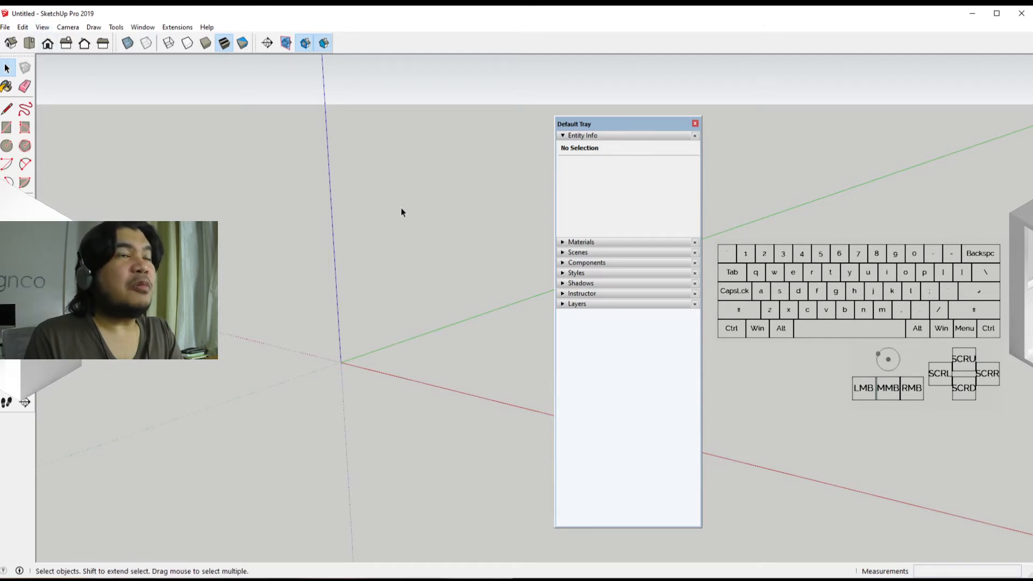
pyautogui.click(42, 27)
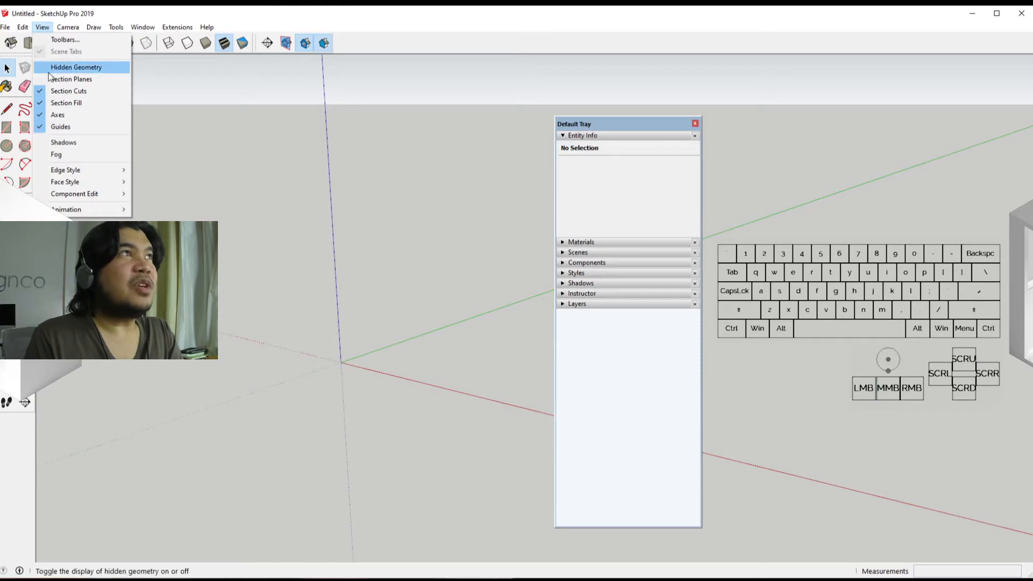
pyautogui.click(80, 67)
# Step: Unhide the hidden standing figure and clear the selection
pyautogui.click(384, 273)
pyautogui.rightClick(383, 277)
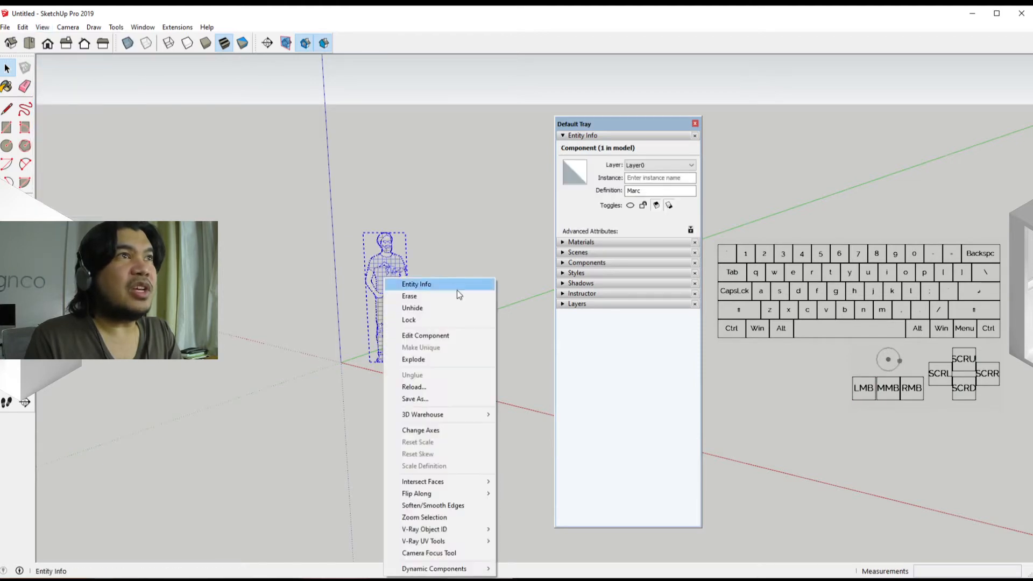
pyautogui.click(451, 307)
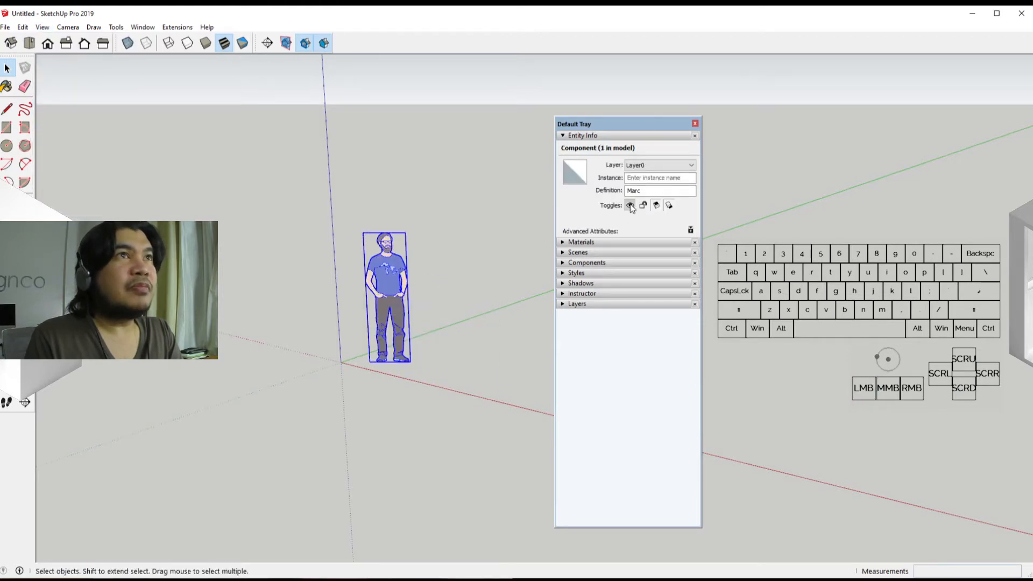
pyautogui.click(464, 302)
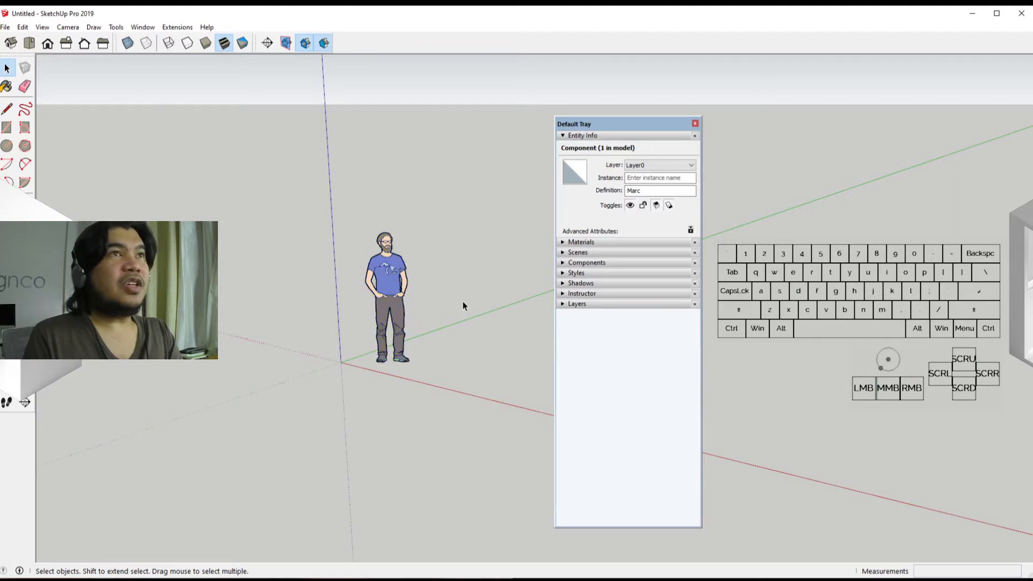
# Step: Select the standing figure and examine its advanced attributes, such as price, size, URL, status, owner and type
pyautogui.click(404, 294)
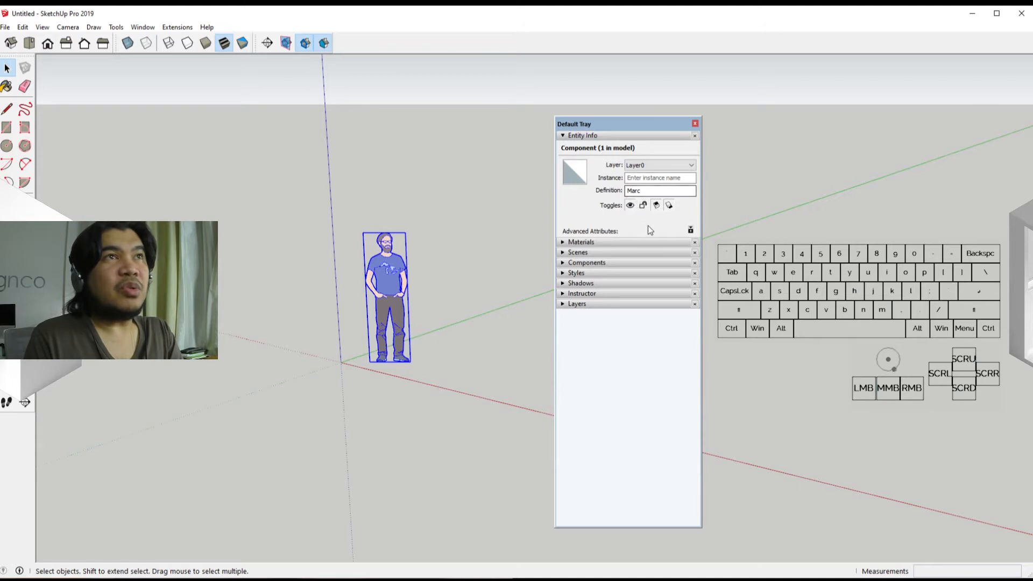
pyautogui.click(691, 231)
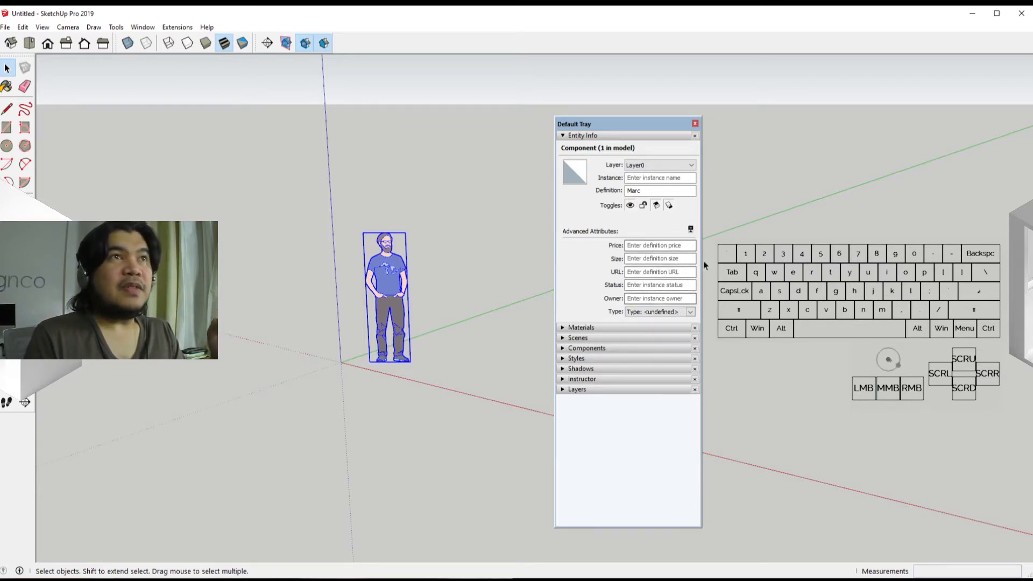
pyautogui.click(691, 229)
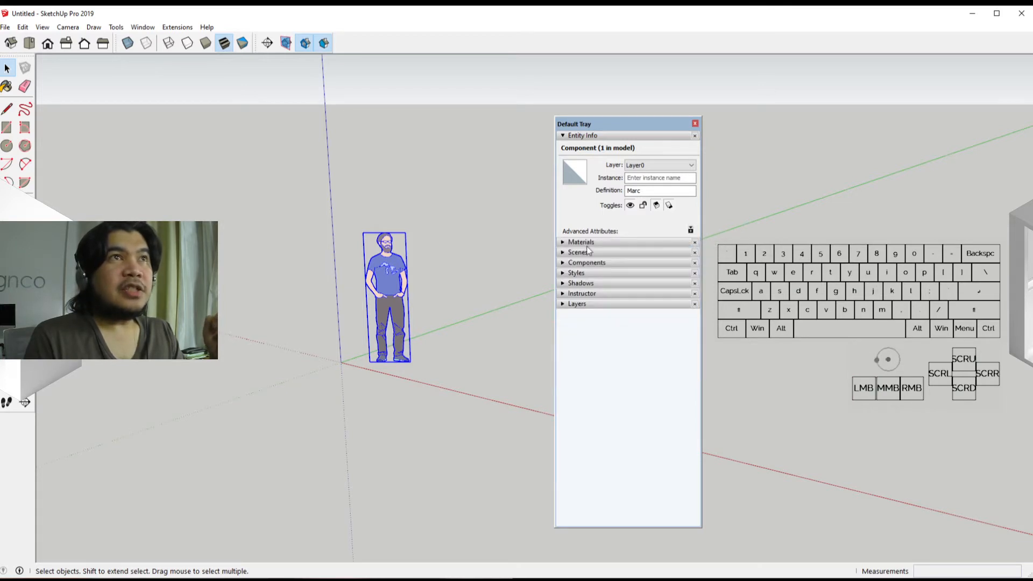
# Step: Expand the Materials section and show its secondary selection pane, examine it and hide it again
pyautogui.click(562, 243)
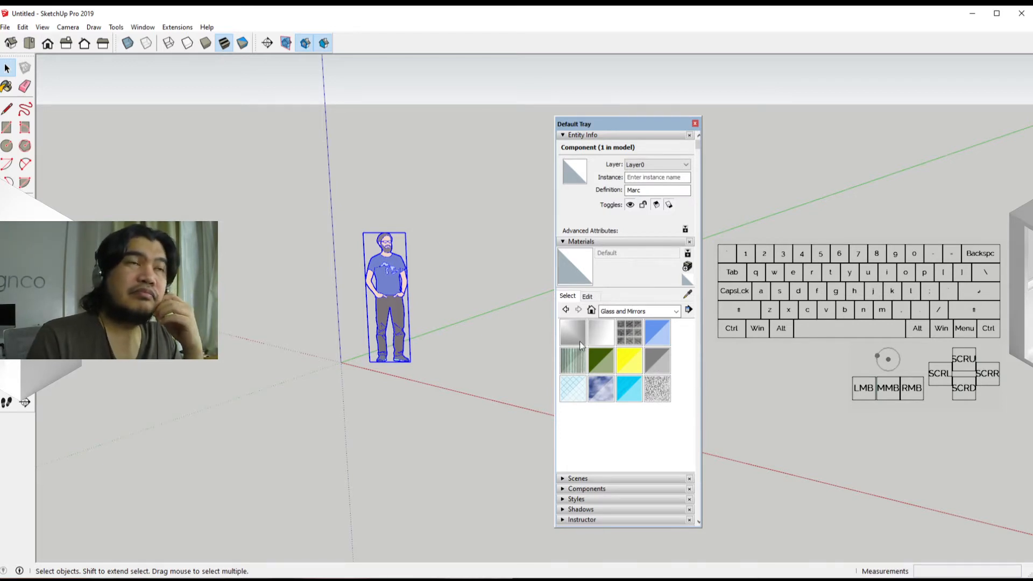
pyautogui.click(688, 258)
pyautogui.click(688, 258)
pyautogui.click(688, 258)
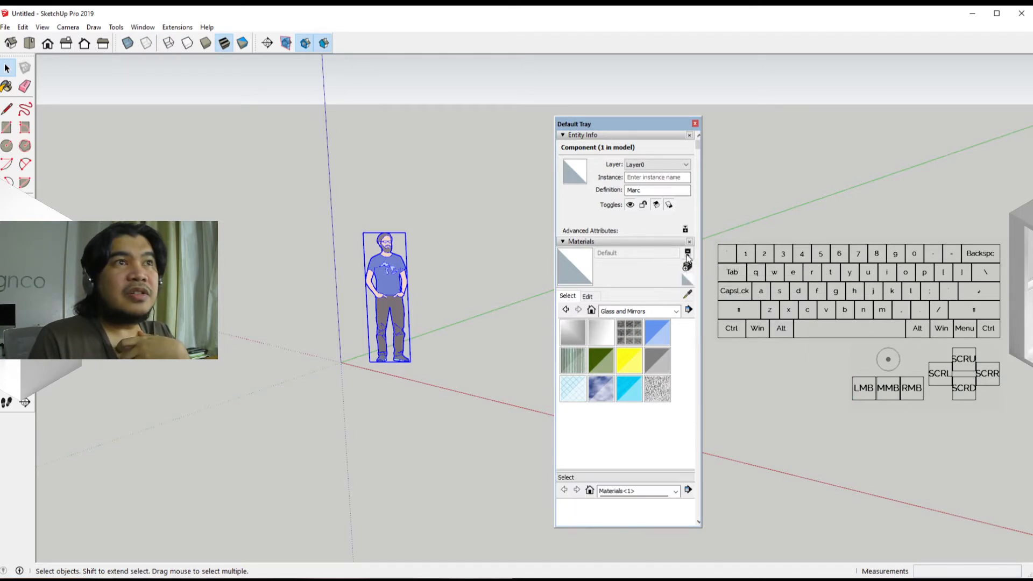
pyautogui.click(688, 259)
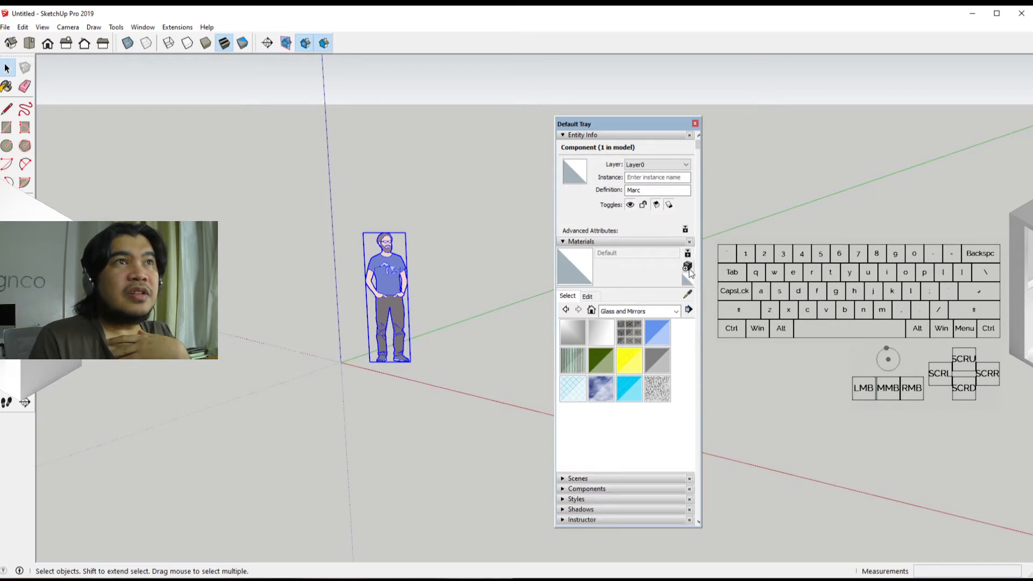
pyautogui.click(688, 264)
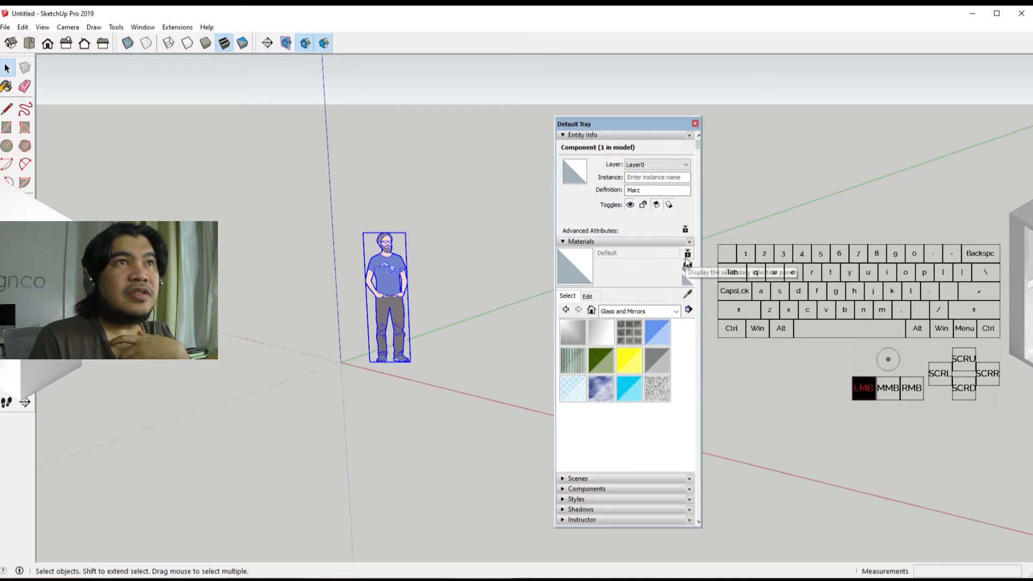
pyautogui.scroll(-3, 631, 396)
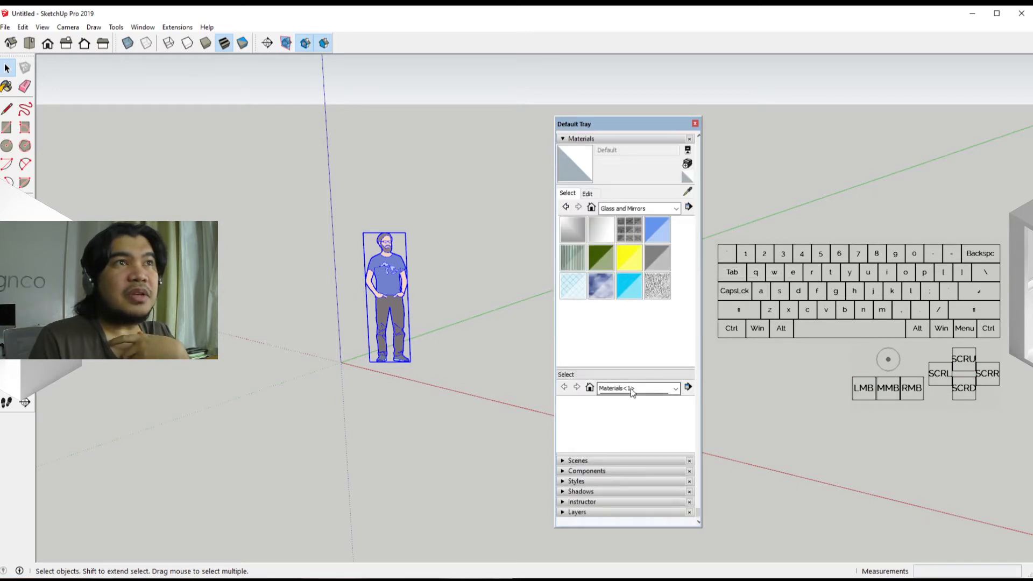
pyautogui.scroll(3, 631, 389)
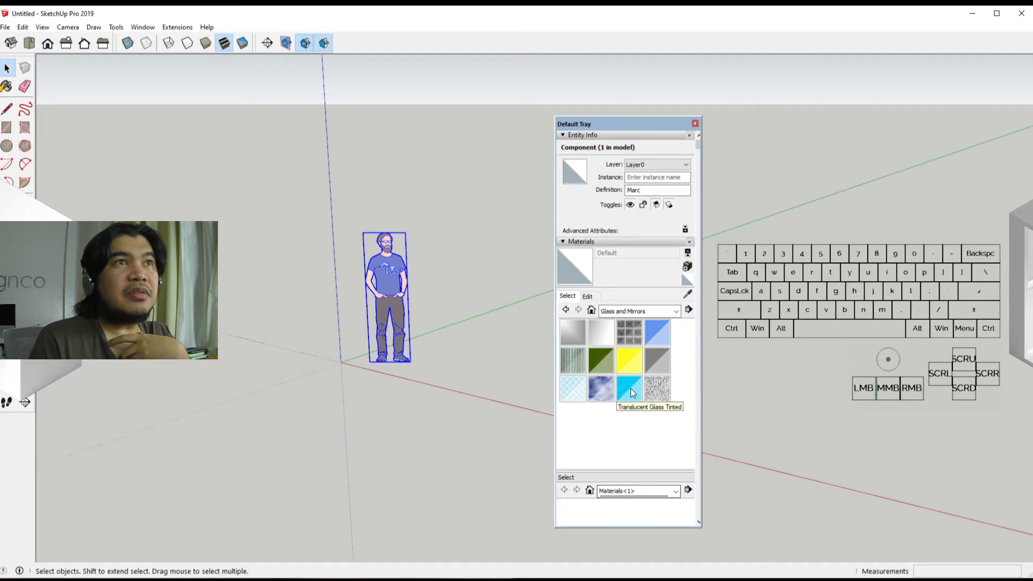
pyautogui.click(689, 257)
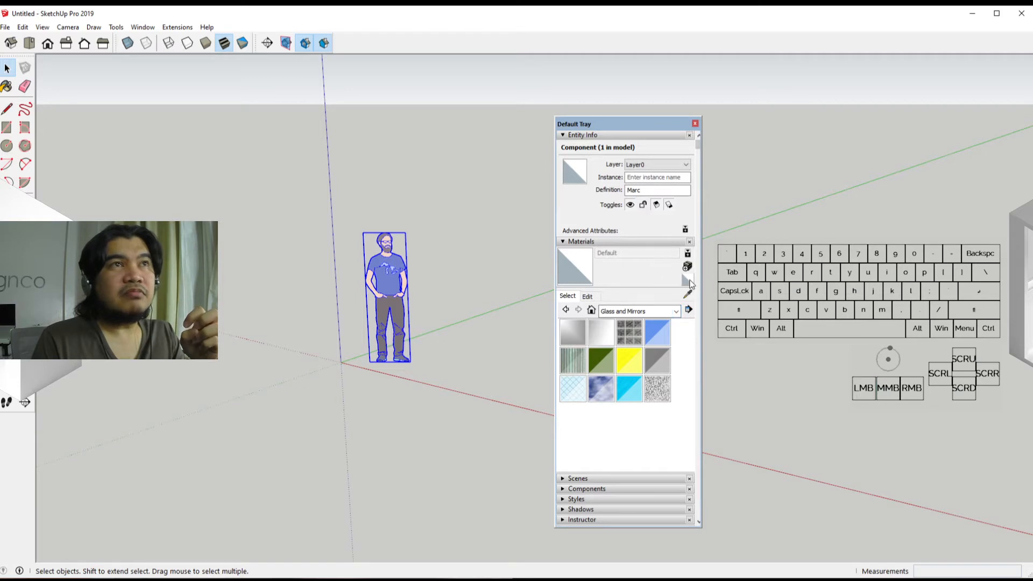
# Step: Switch the material library to Brick, Cladding and Siding and browse its swatches and the other categories
pyautogui.click(678, 312)
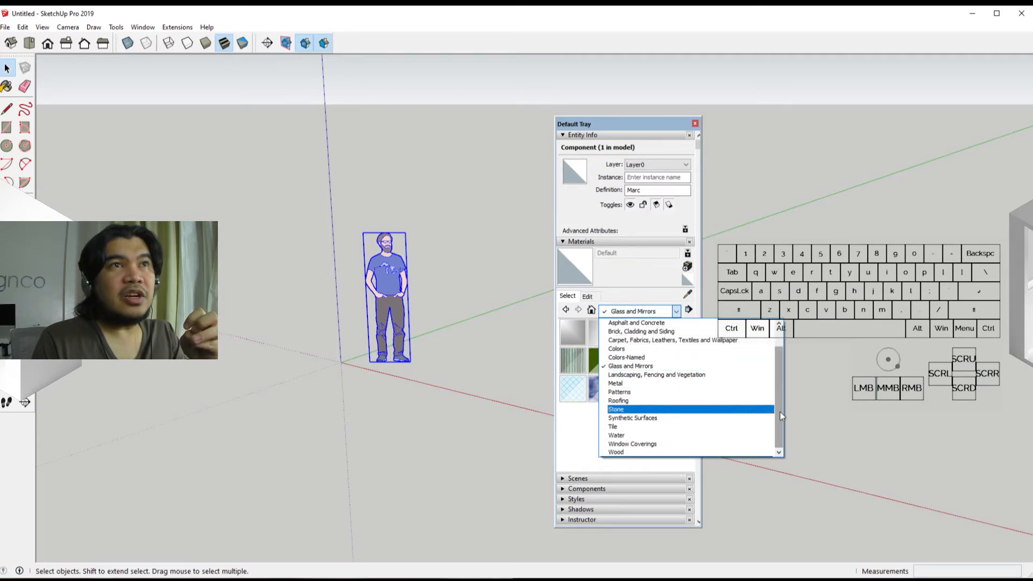
pyautogui.moveTo(780, 411); pyautogui.dragTo(776, 327)
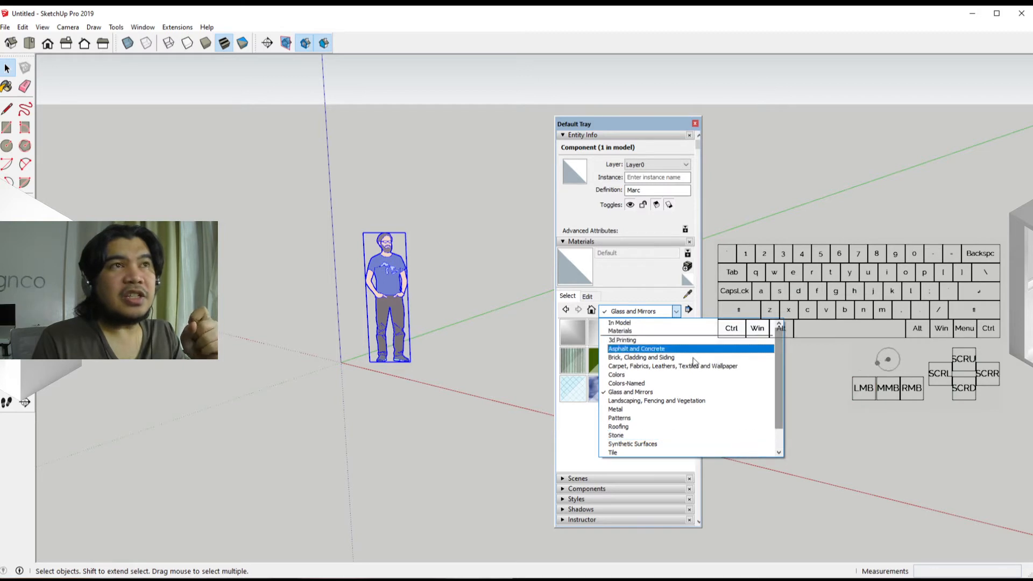
pyautogui.click(639, 358)
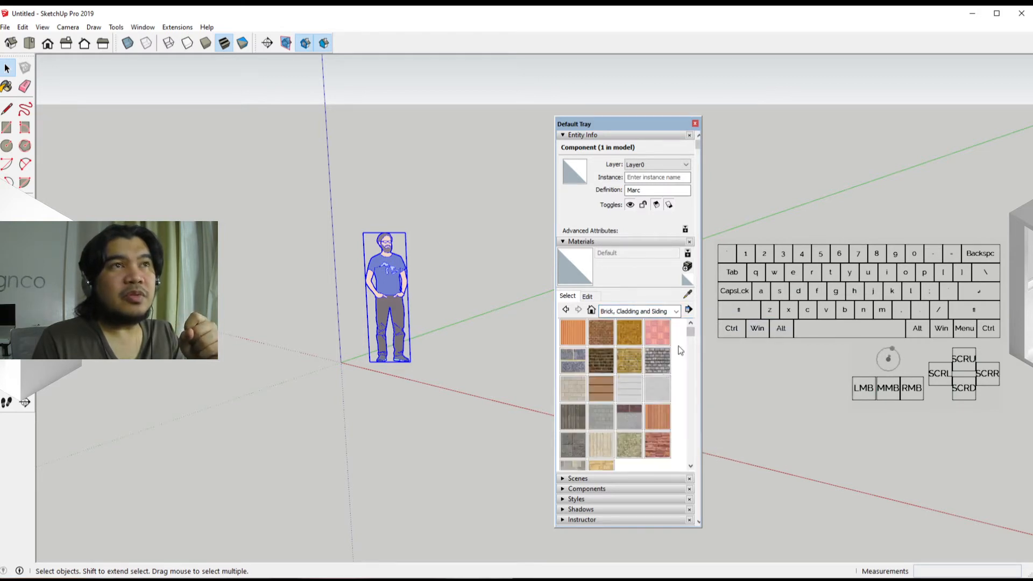
pyautogui.moveTo(691, 332)
pyautogui.mouseDown()
pyautogui.moveTo(701, 385)
pyautogui.moveTo(695, 321)
pyautogui.mouseUp()
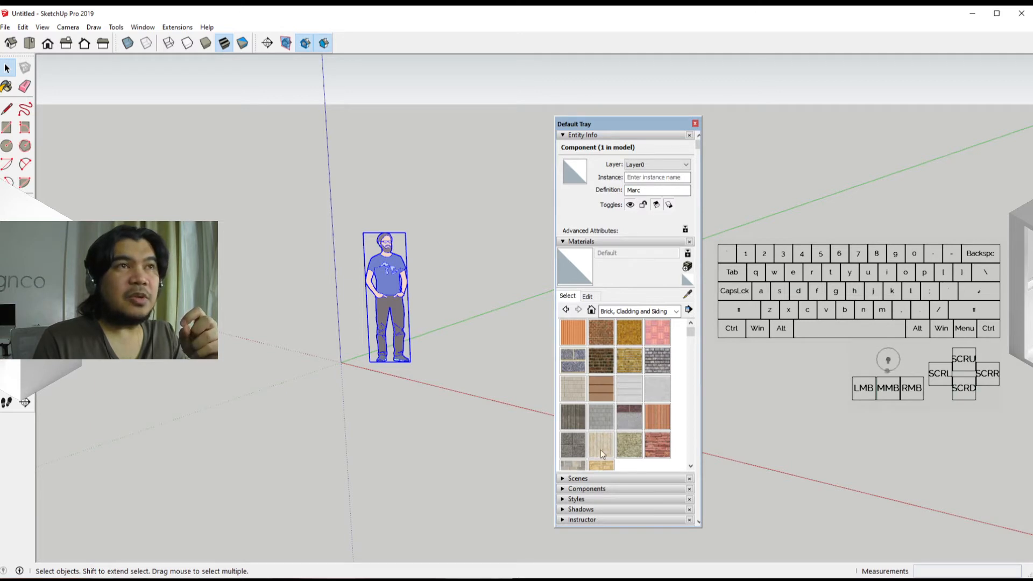
pyautogui.click(678, 312)
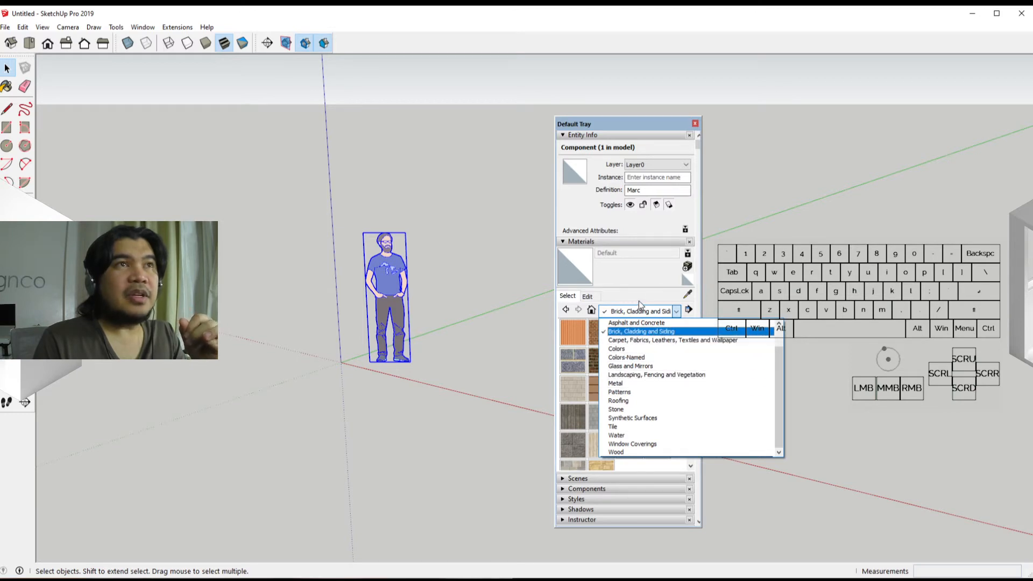
pyautogui.click(652, 293)
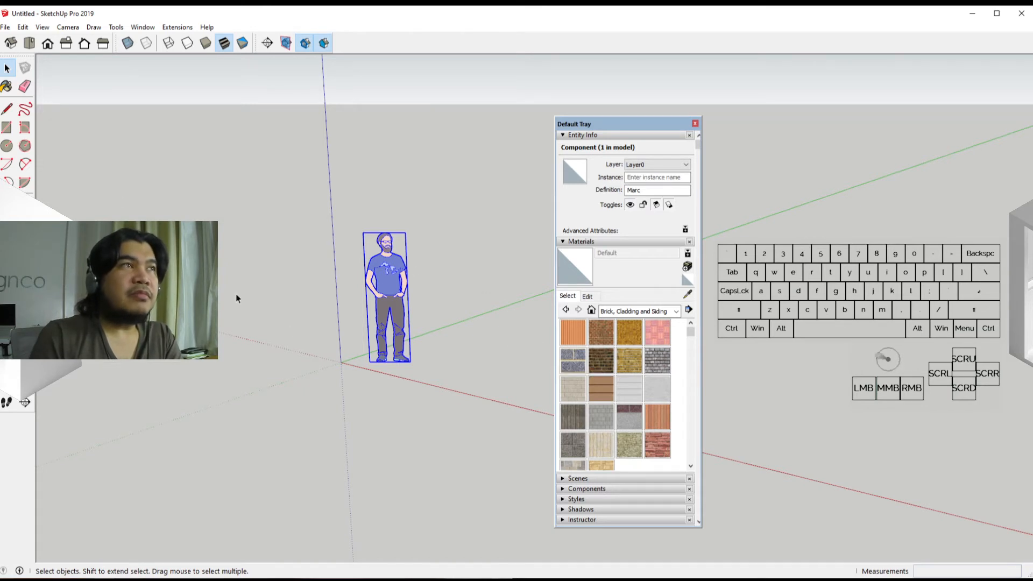
# Step: Draw a rectangle about 844 by 794 mm on the ground beside the figure and Push/Pull it up into a box
pyautogui.click(6, 128)
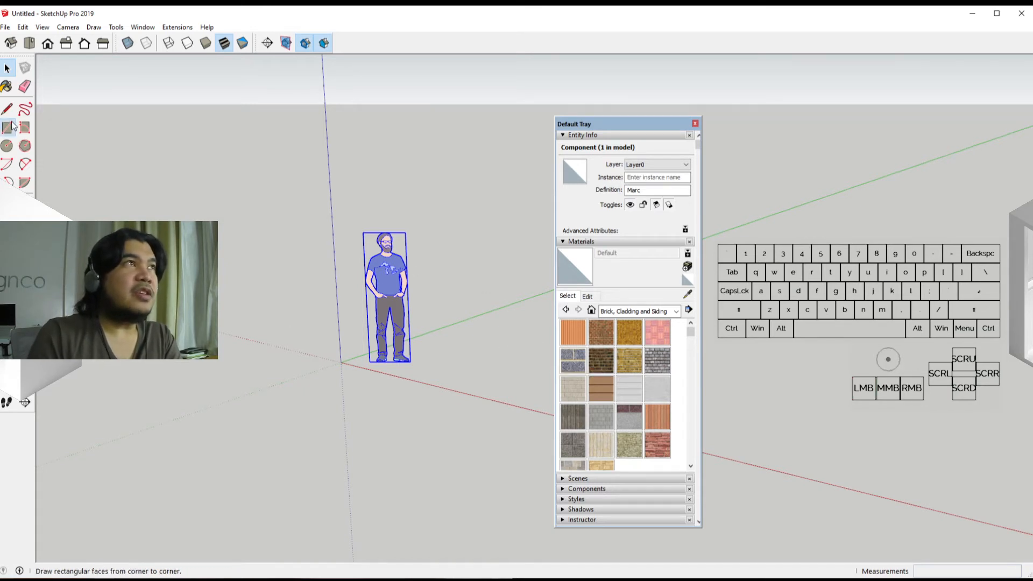
pyautogui.click(424, 370)
pyautogui.click(507, 366)
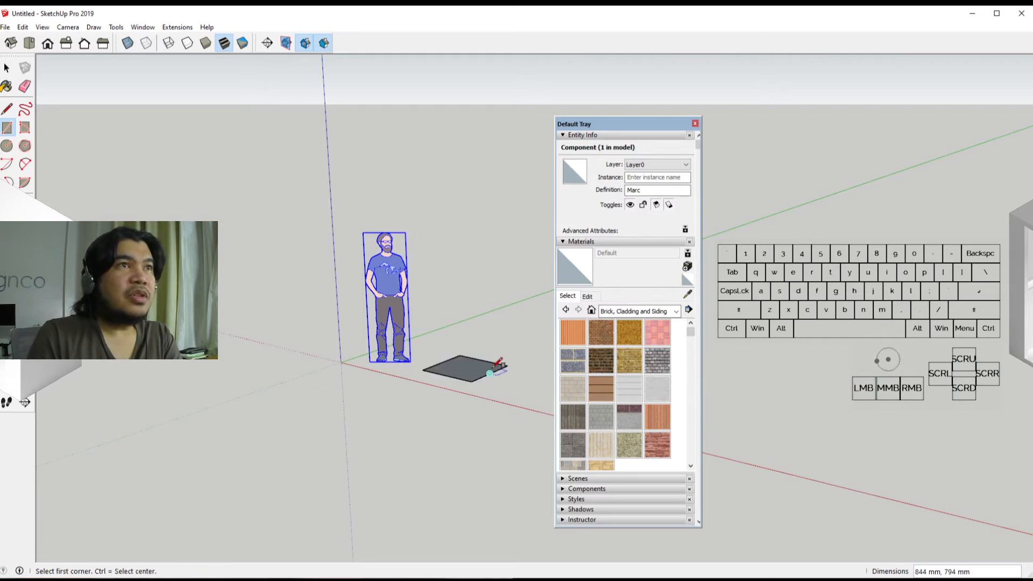
pyautogui.press('p')
pyautogui.moveTo(466, 368); pyautogui.dragTo(465, 319)
pyautogui.press('space')
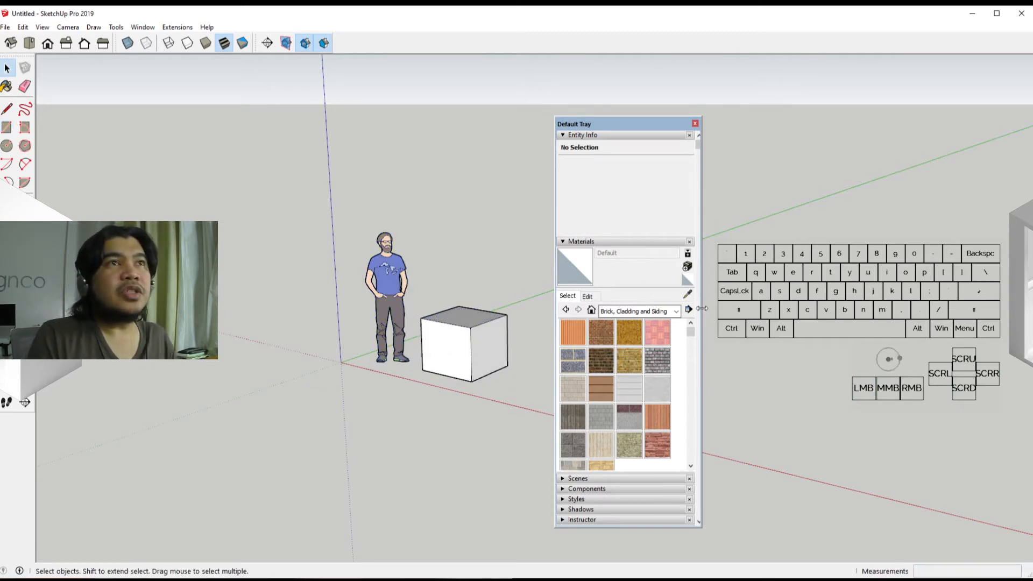
# Step: Paint three side faces of the box with Cladding Siding Tan, Cinder Block and Cladding Siding White respectively
pyautogui.click(607, 385)
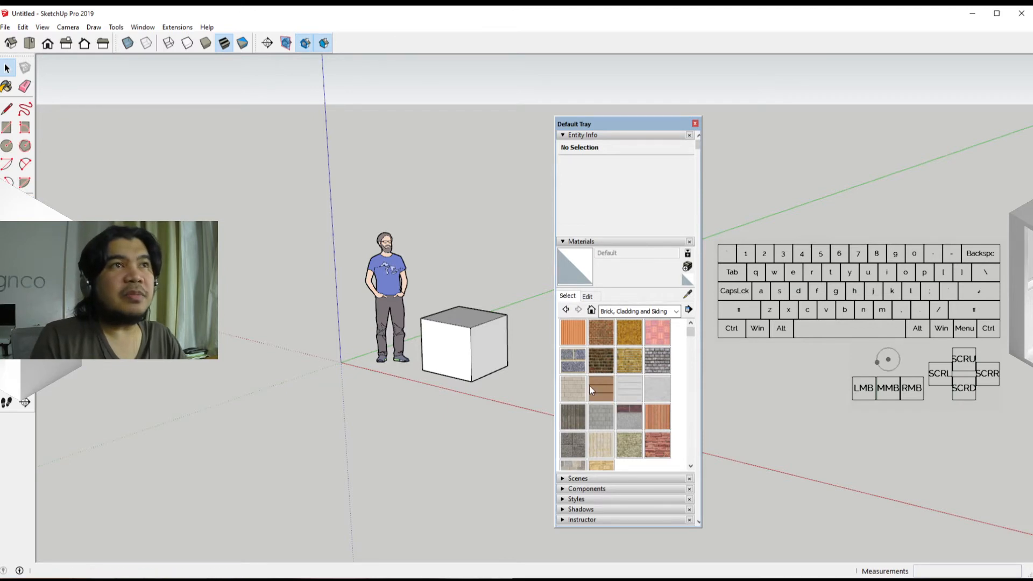
pyautogui.click(491, 347)
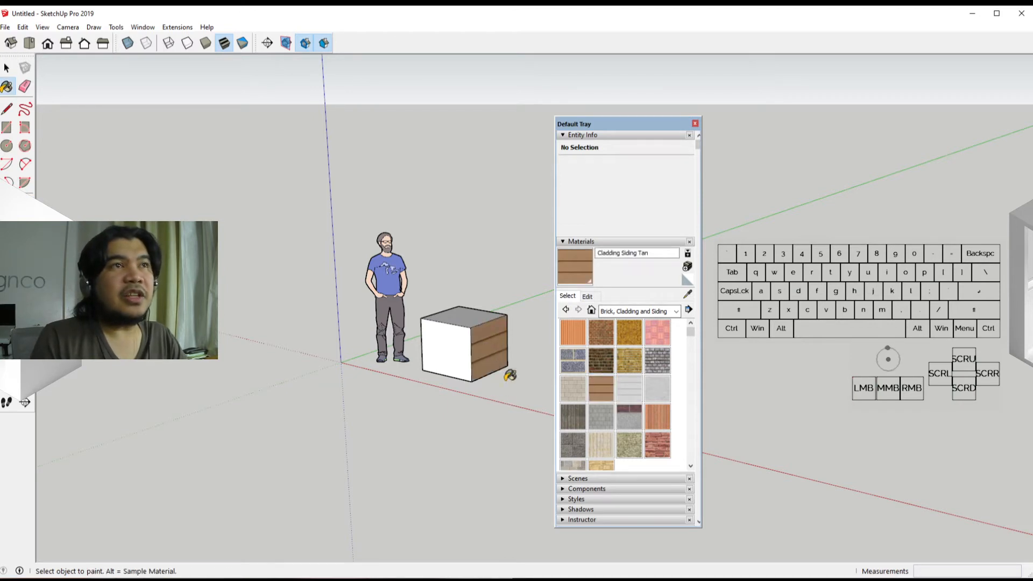
pyautogui.click(573, 390)
pyautogui.click(446, 350)
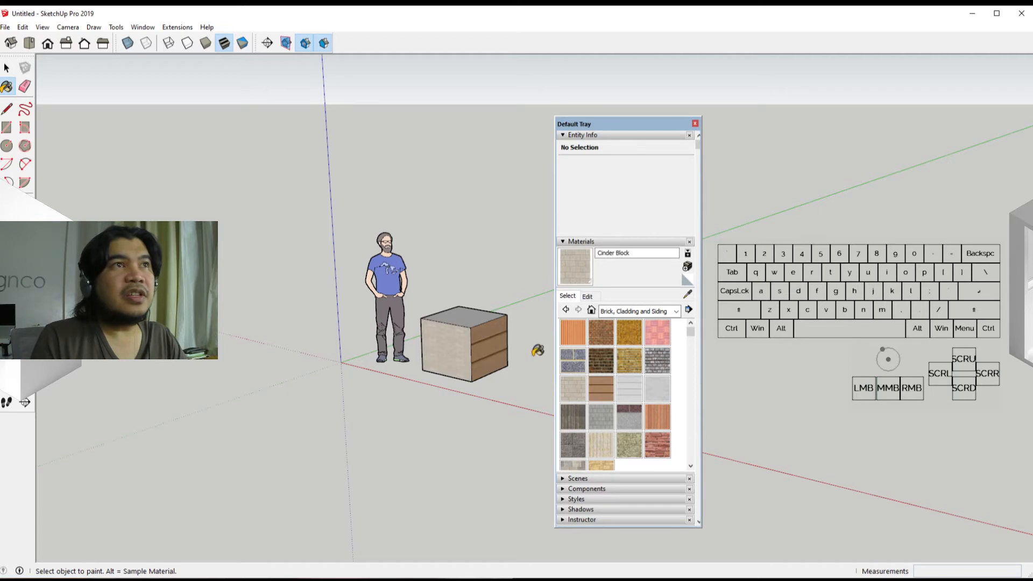
pyautogui.moveTo(535, 351)
pyautogui.mouseDown(button='middle')
pyautogui.moveTo(360, 373)
pyautogui.moveTo(293, 341)
pyautogui.moveTo(461, 326)
pyautogui.moveTo(291, 312)
pyautogui.mouseUp(button='middle')
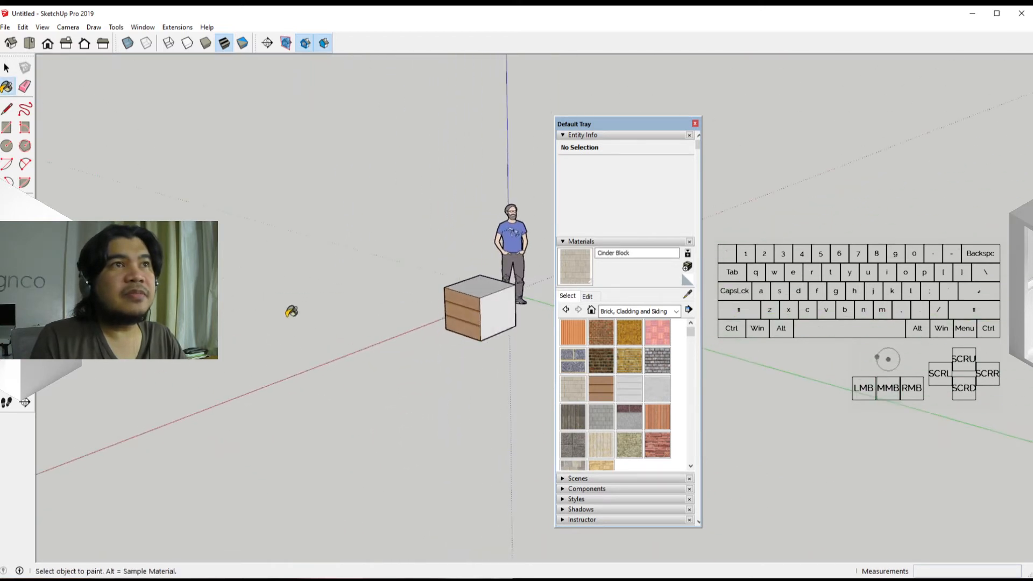
pyautogui.click(629, 389)
pyautogui.click(494, 317)
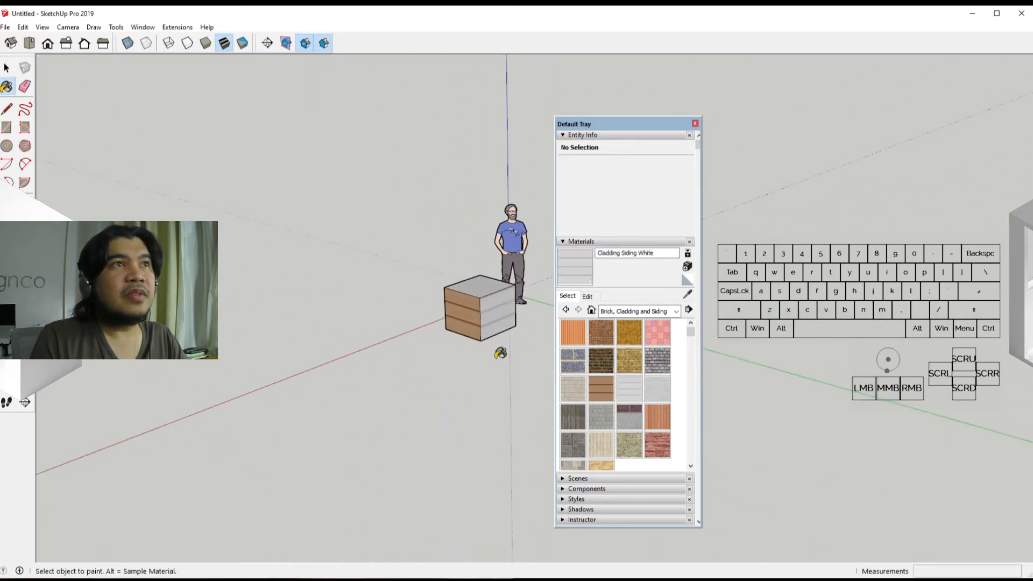
# Step: Paint the box's remaining bare side face, next to the standing figure, with Brick Tumbled
pyautogui.moveTo(448, 338)
pyautogui.mouseDown(button='middle')
pyautogui.moveTo(425, 329)
pyautogui.moveTo(815, 344)
pyautogui.mouseUp(button='middle')
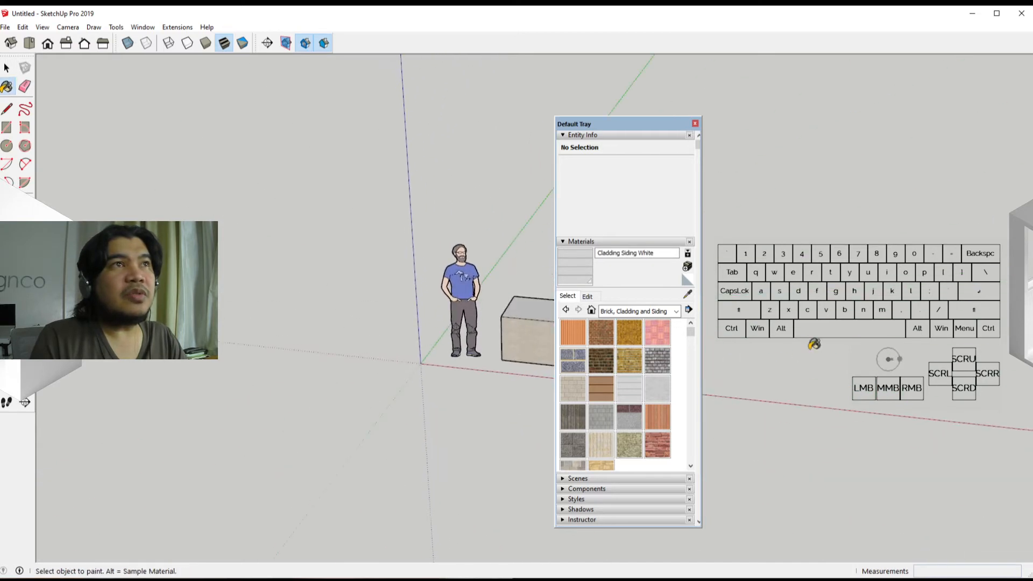
pyautogui.moveTo(490, 327)
pyautogui.mouseDown(button='middle')
pyautogui.moveTo(634, 334)
pyautogui.moveTo(846, 312)
pyautogui.moveTo(755, 353)
pyautogui.mouseUp(button='middle')
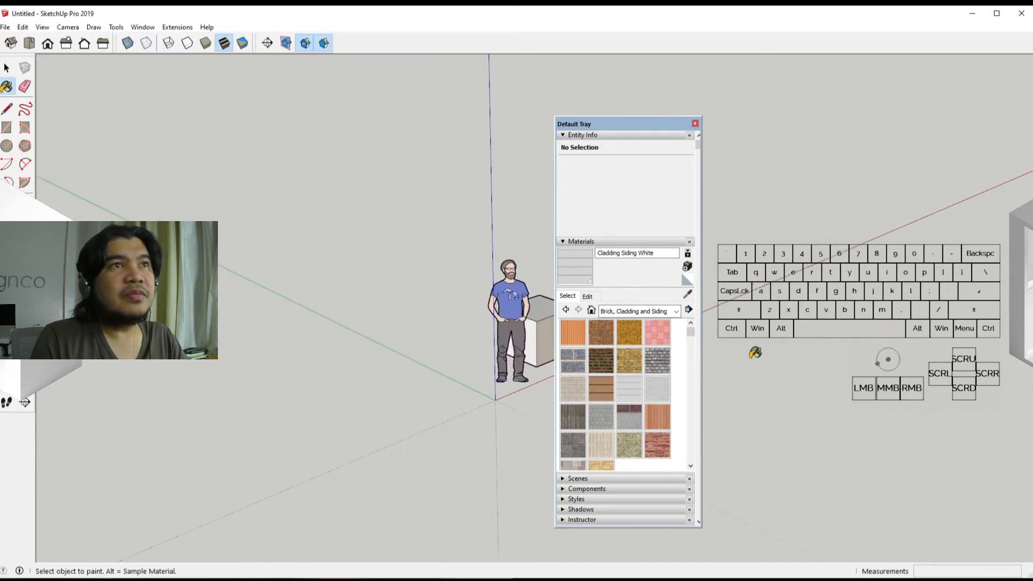
pyautogui.click(657, 361)
pyautogui.click(538, 329)
pyautogui.moveTo(553, 368); pyautogui.dragTo(518, 370, button='middle')
pyautogui.scroll(3, 412, 374)
pyautogui.moveTo(412, 378); pyautogui.dragTo(512, 361, button='middle')
pyautogui.keyDown('shift'); pyautogui.moveTo(512, 361); pyautogui.dragTo(502, 318, button='middle'); pyautogui.keyUp('shift')
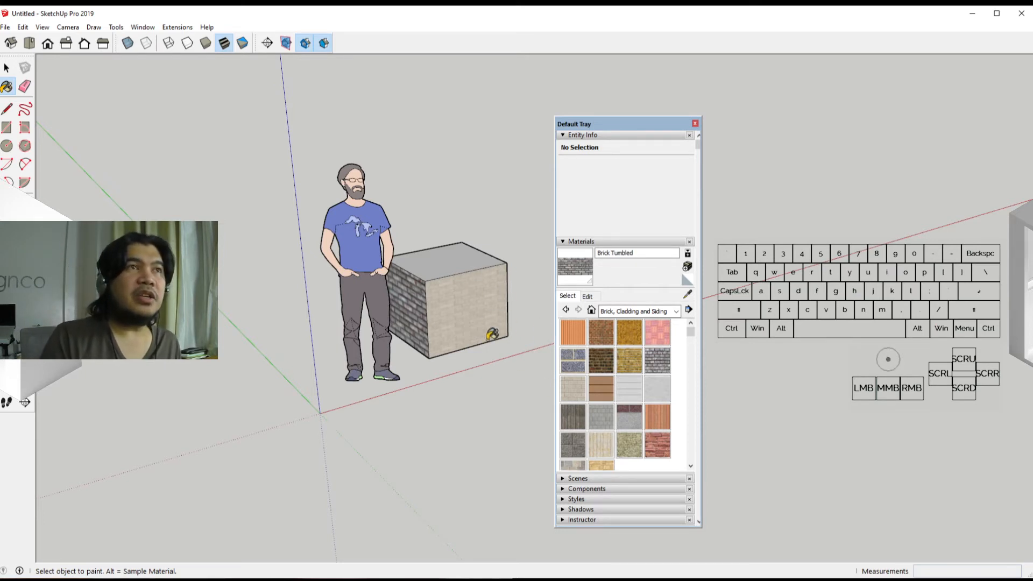
# Step: Display the In Model materials and delete the entire painted box
pyautogui.click(592, 311)
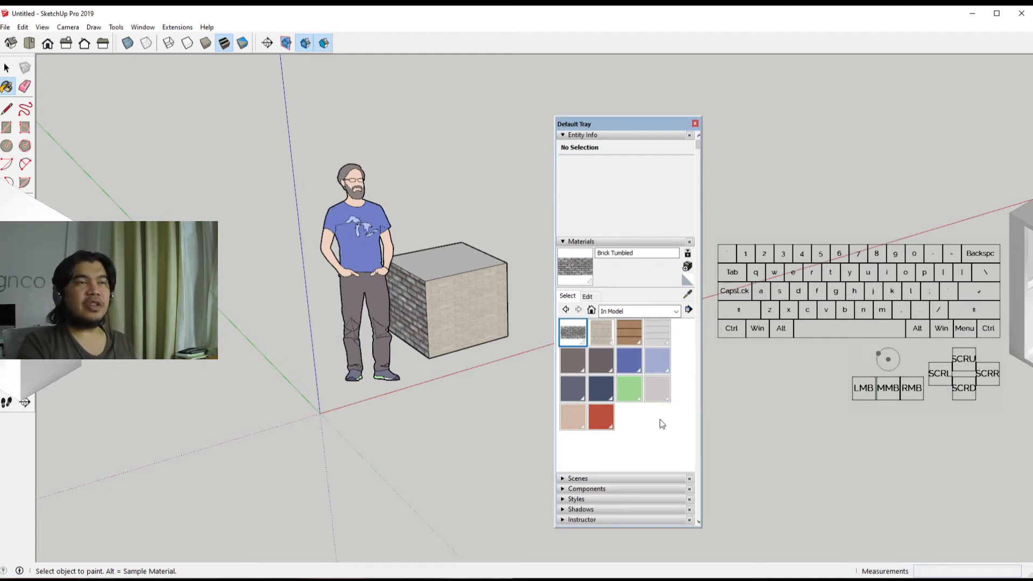
pyautogui.press('space')
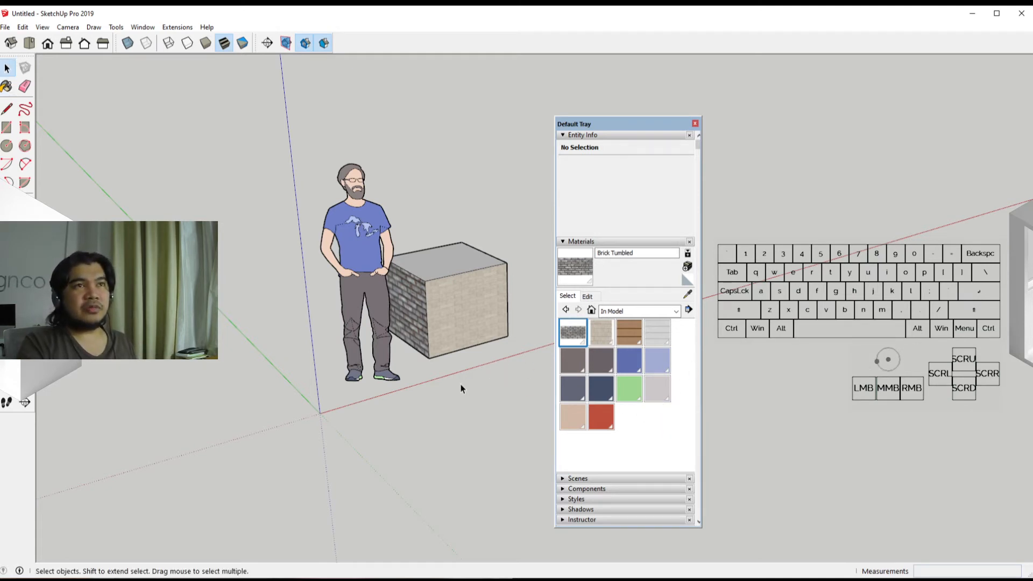
pyautogui.moveTo(461, 388); pyautogui.dragTo(448, 444, button='middle')
pyautogui.scroll(2, 422, 403)
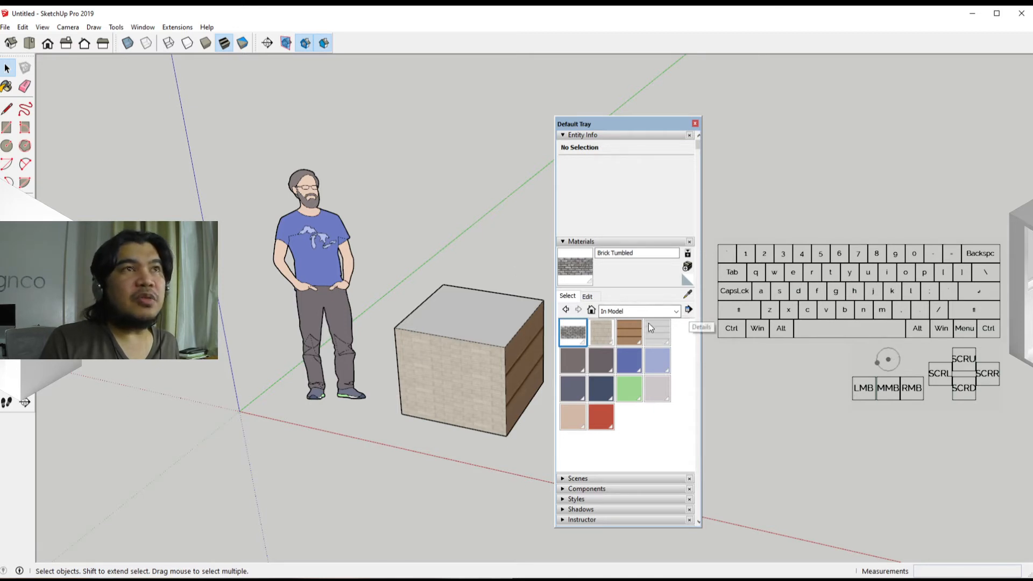
pyautogui.click(495, 323)
pyautogui.tripleClick(496, 321)
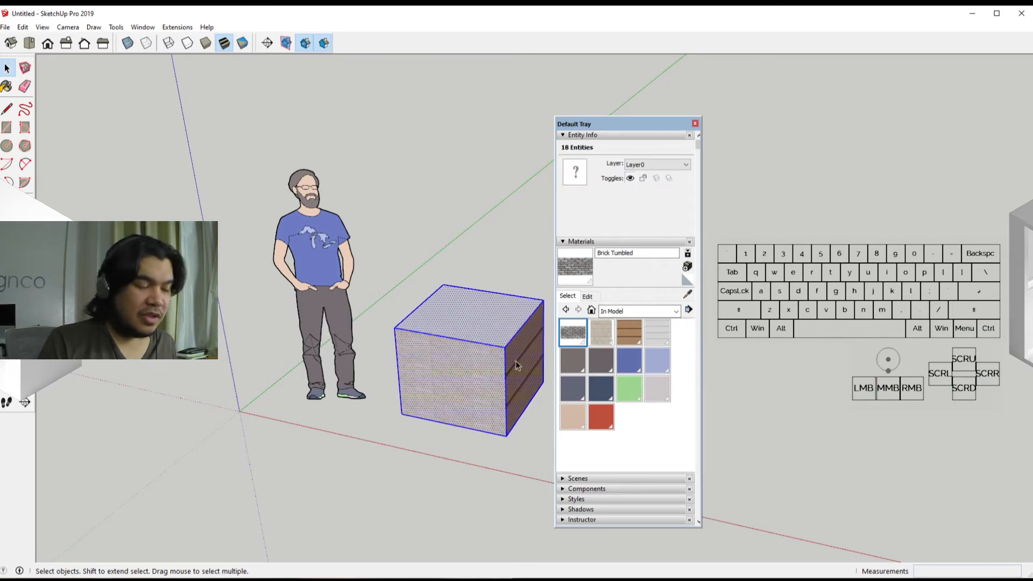
pyautogui.press('Delete')
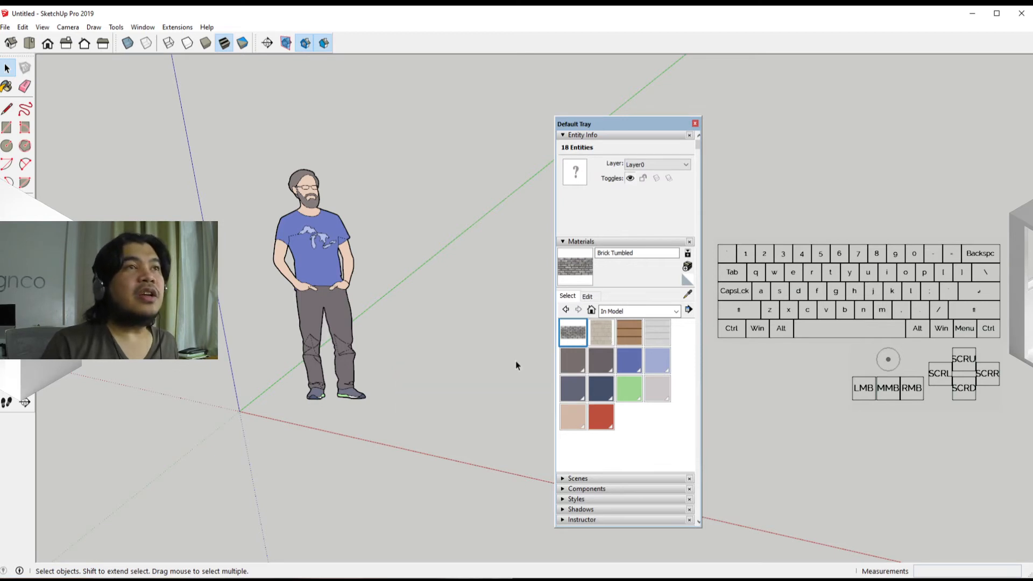
# Step: Purge the unused materials from the In Model collection
pyautogui.moveTo(450, 355)
pyautogui.mouseDown(button='middle')
pyautogui.moveTo(402, 350)
pyautogui.moveTo(431, 339)
pyautogui.moveTo(447, 350)
pyautogui.moveTo(434, 357)
pyautogui.mouseUp(button='middle')
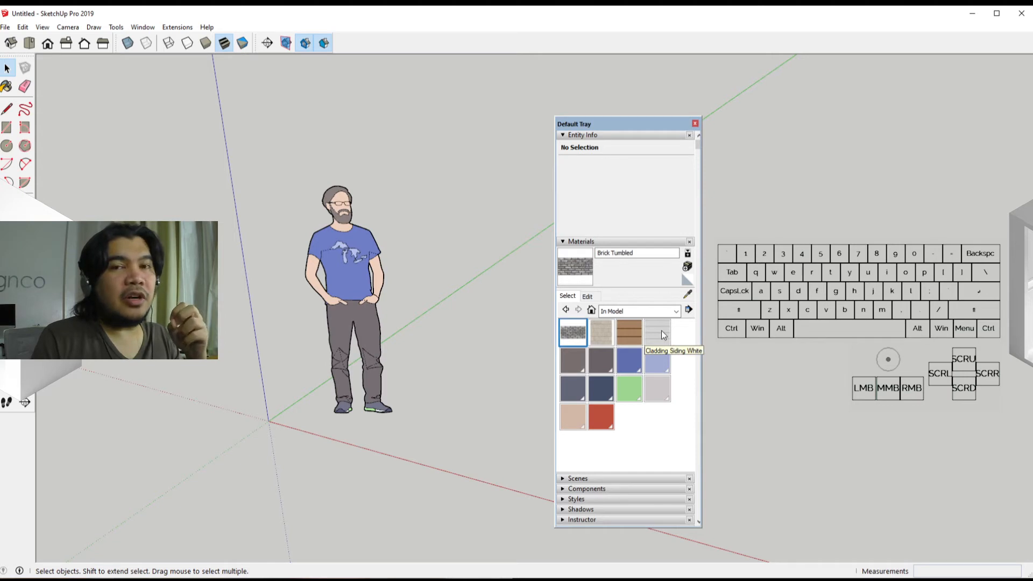
pyautogui.click(688, 311)
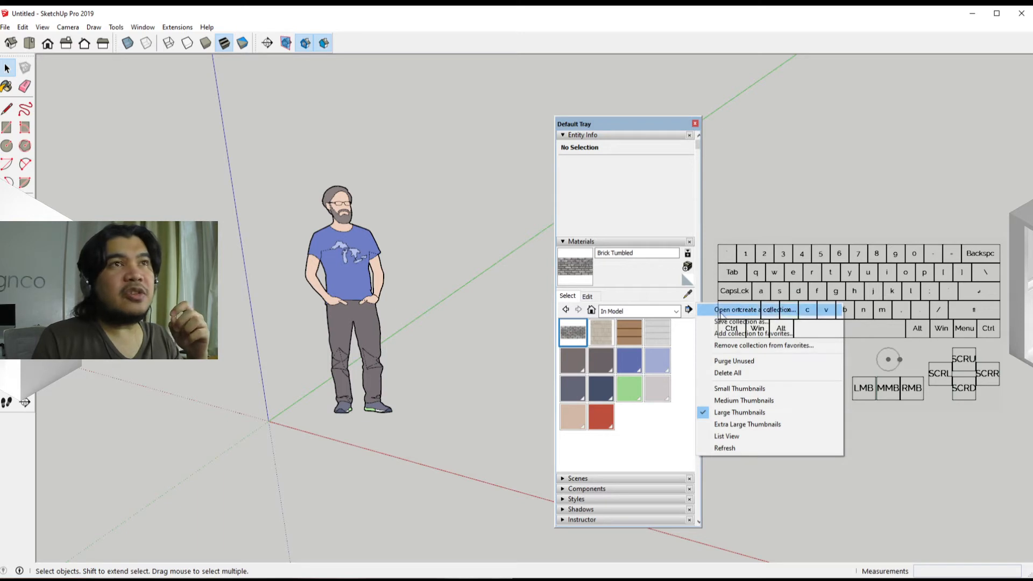
pyautogui.click(721, 362)
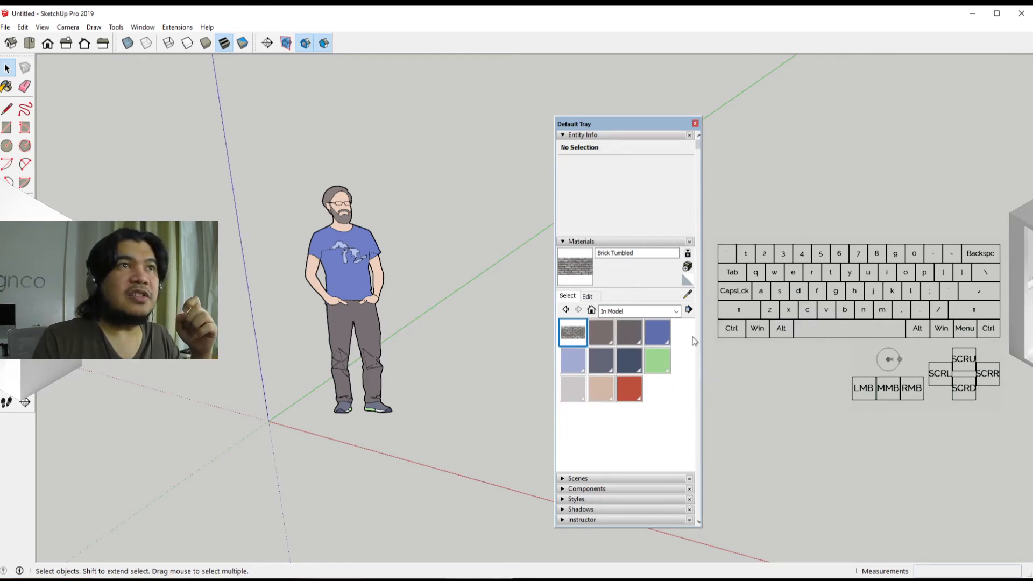
pyautogui.moveTo(438, 397)
pyautogui.mouseDown(button='middle')
pyautogui.moveTo(205, 350)
pyautogui.moveTo(115, 362)
pyautogui.moveTo(446, 358)
pyautogui.mouseUp(button='middle')
pyautogui.scroll(-4, 445, 359)
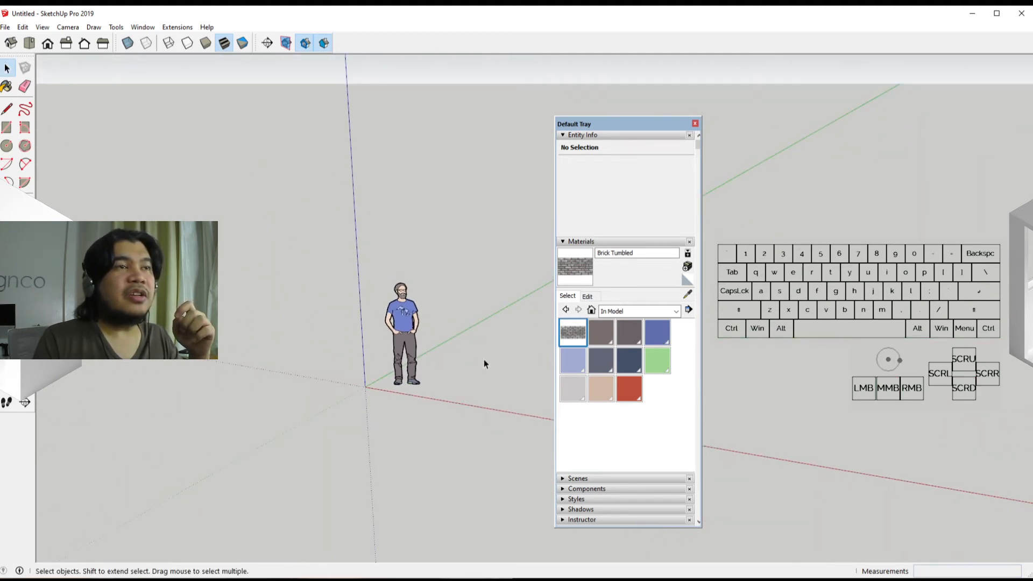
pyautogui.scroll(6, 483, 360)
pyautogui.moveTo(462, 360)
pyautogui.keyDown('shift'); pyautogui.mouseDown(button='middle')
pyautogui.moveTo(362, 364)
pyautogui.moveTo(375, 365)
pyautogui.mouseUp(button='middle'); pyautogui.keyUp('shift')
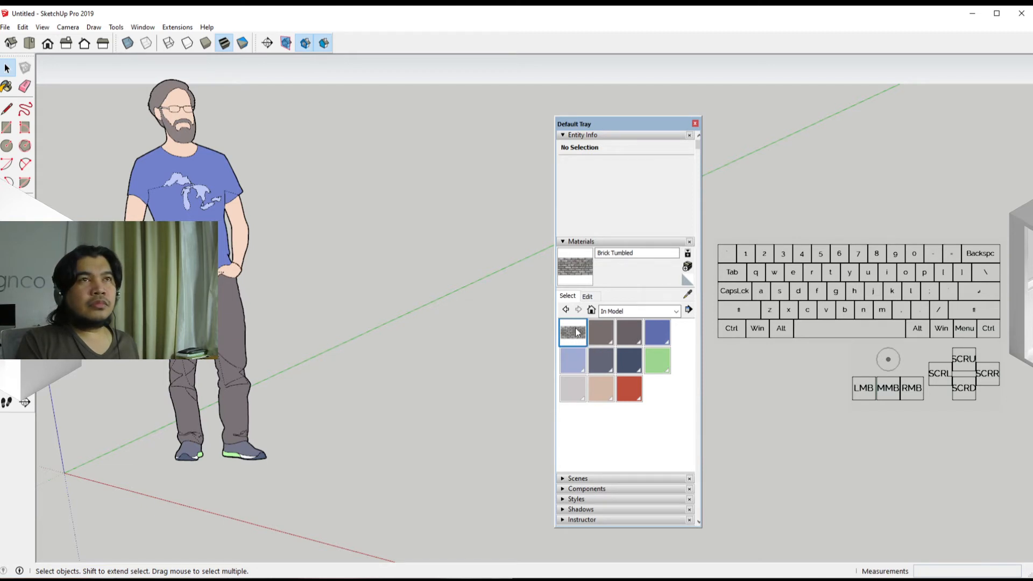
# Step: Set the paint material to Default and purge the unused Brick Tumbled material from the model
pyautogui.click(595, 298)
pyautogui.click(579, 297)
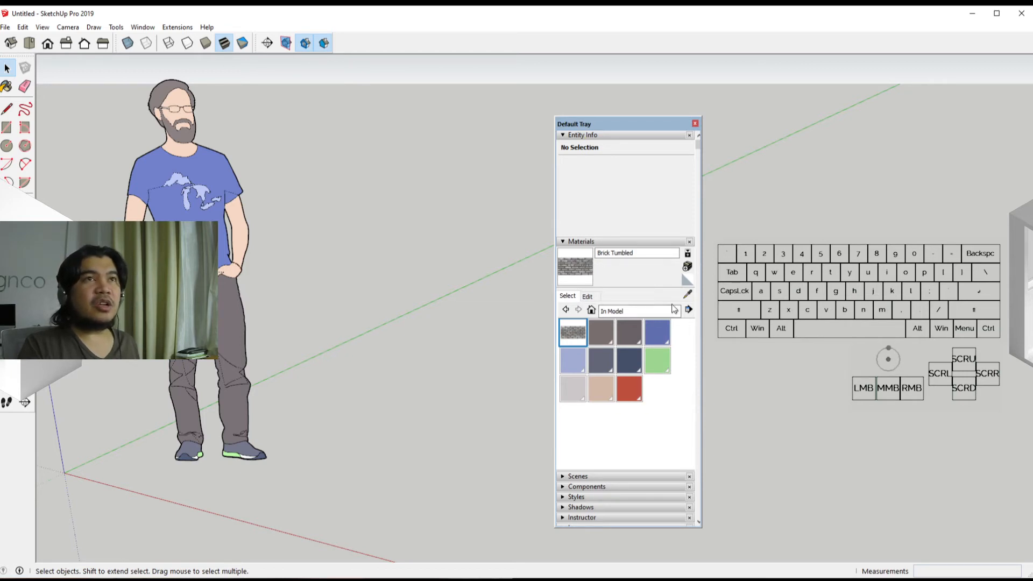
pyautogui.click(688, 284)
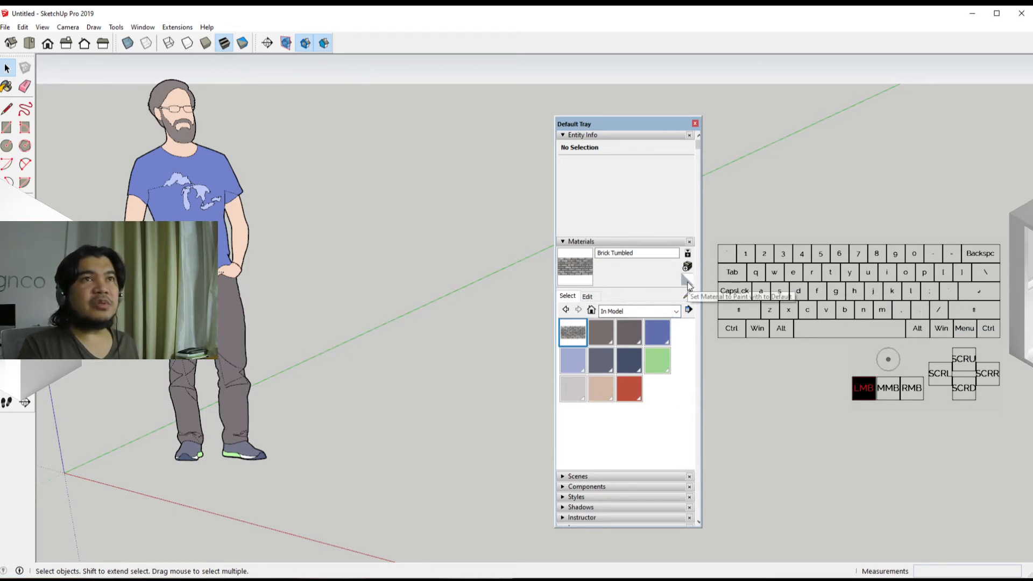
pyautogui.click(689, 310)
pyautogui.click(727, 362)
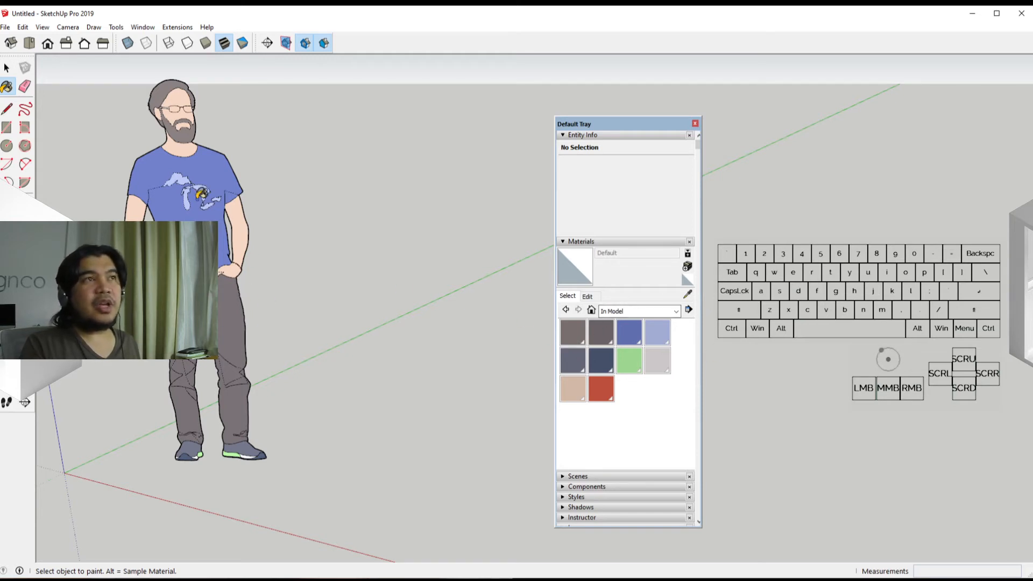
# Step: Switch the material library to Asphalt and Concrete and sample the paint from the standing figure's pants
pyautogui.press('shift')
pyautogui.moveTo(329, 275)
pyautogui.keyDown('shift'); pyautogui.mouseDown(button='middle')
pyautogui.moveTo(450, 334)
pyautogui.moveTo(521, 341)
pyautogui.moveTo(512, 311)
pyautogui.mouseUp(button='middle'); pyautogui.keyUp('shift')
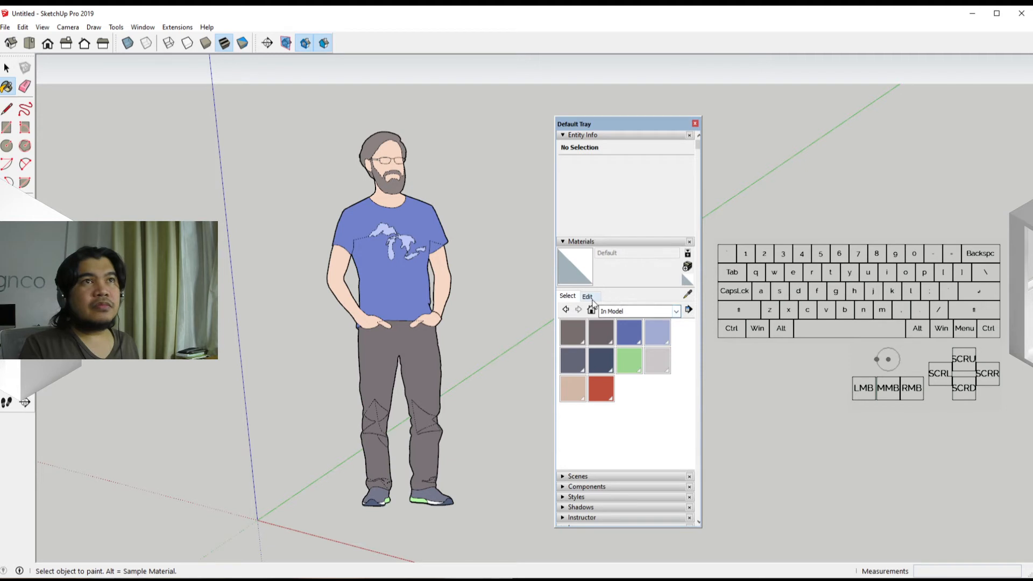
pyautogui.click(688, 295)
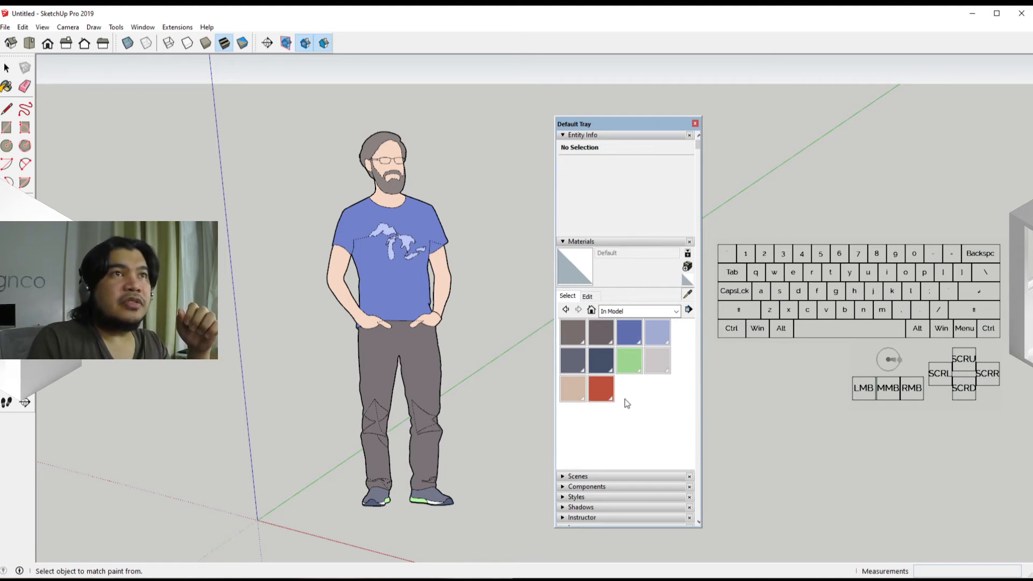
pyautogui.click(622, 316)
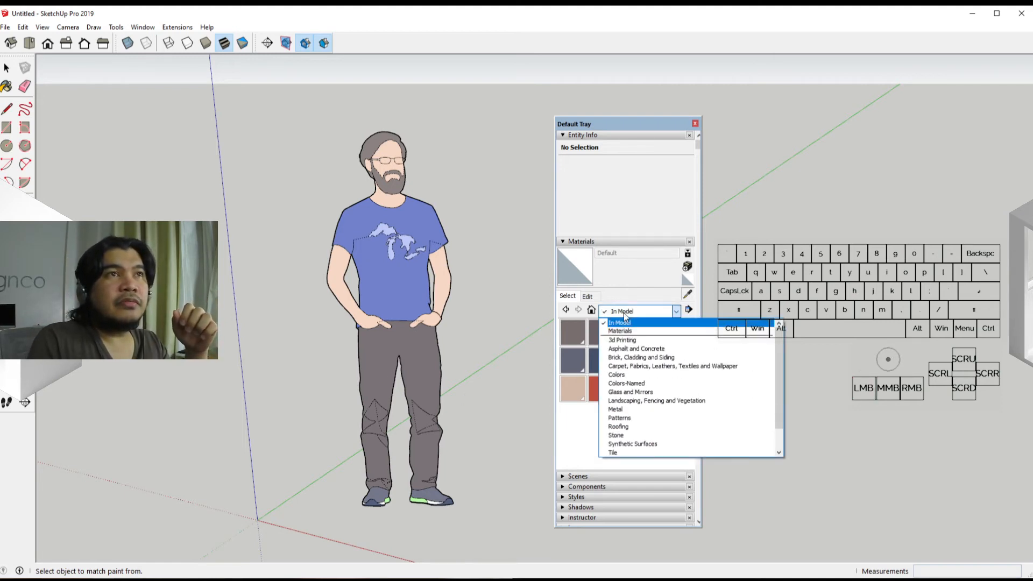
pyautogui.click(626, 349)
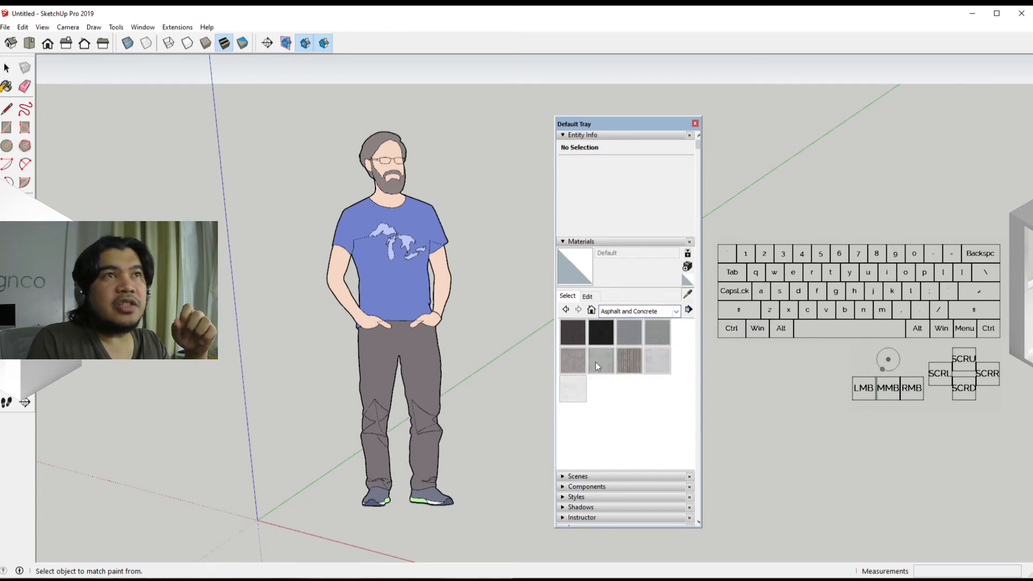
pyautogui.click(687, 294)
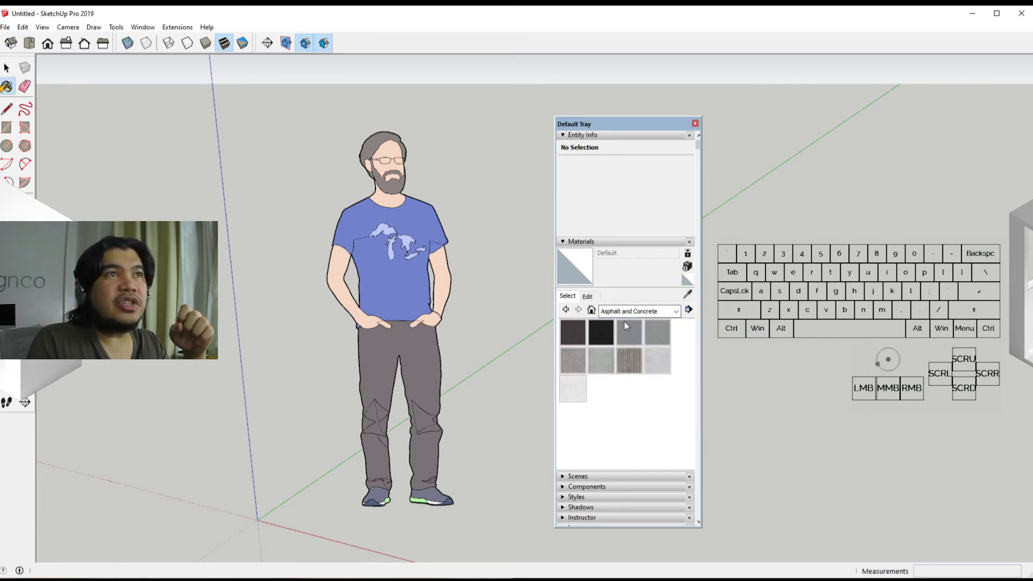
pyautogui.click(687, 293)
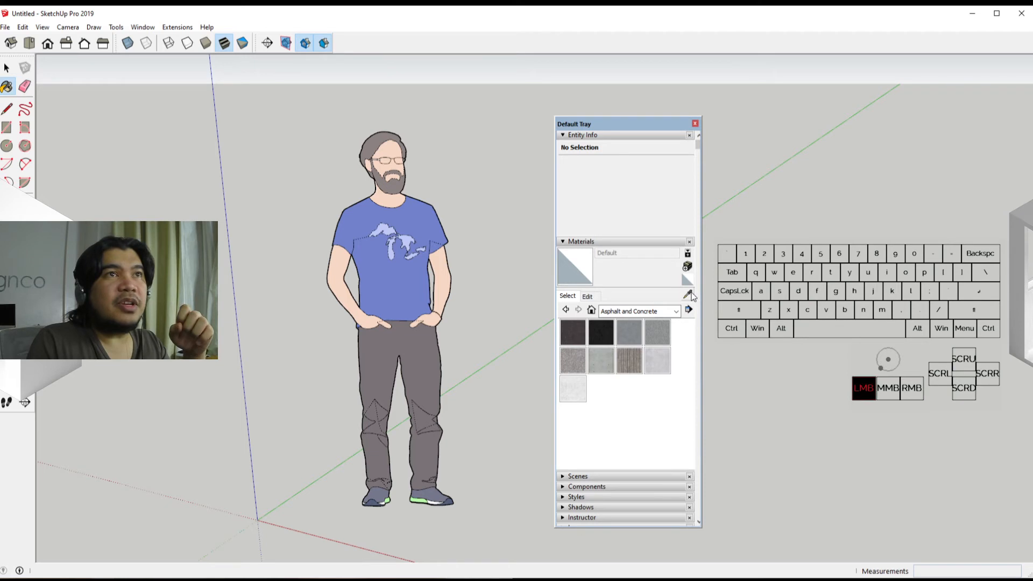
pyautogui.click(434, 373)
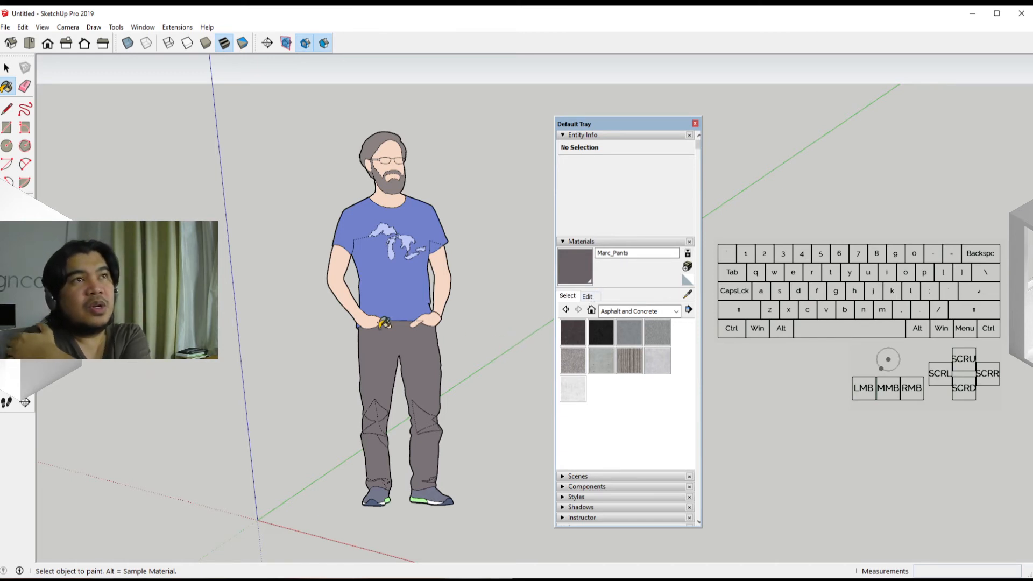
# Step: Try painting the figure's bare arm with the sampled pants material inside its component, undo the paint and leave the component
pyautogui.hotkey('ctrl', 'z')
pyautogui.press('space')
pyautogui.click(347, 300)
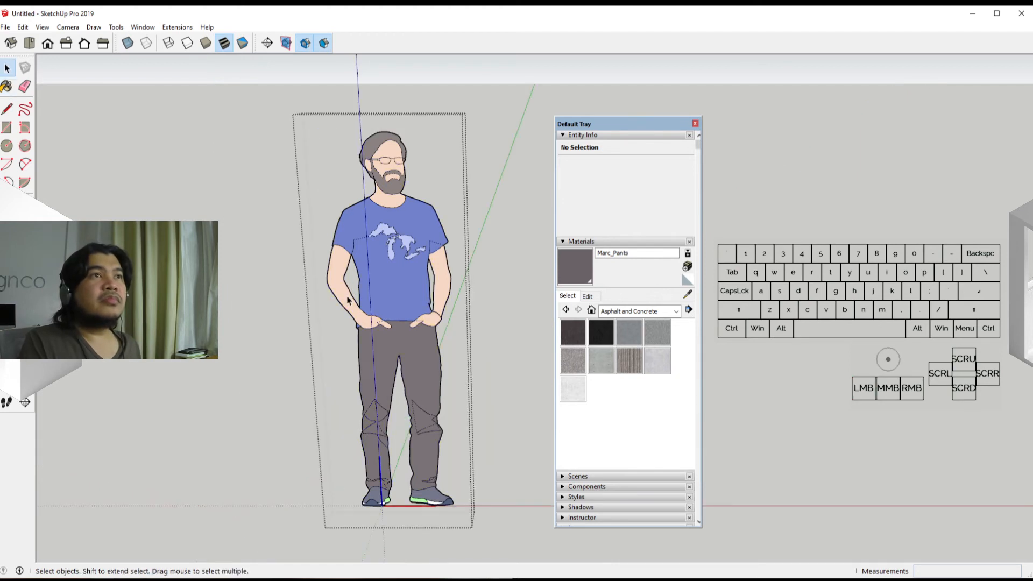
pyautogui.press('b')
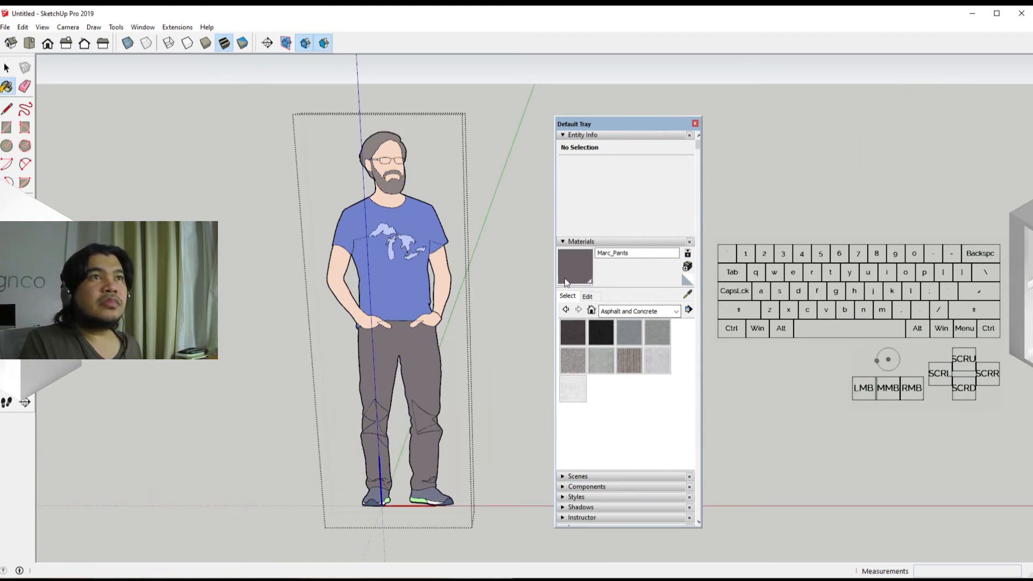
pyautogui.click(350, 296)
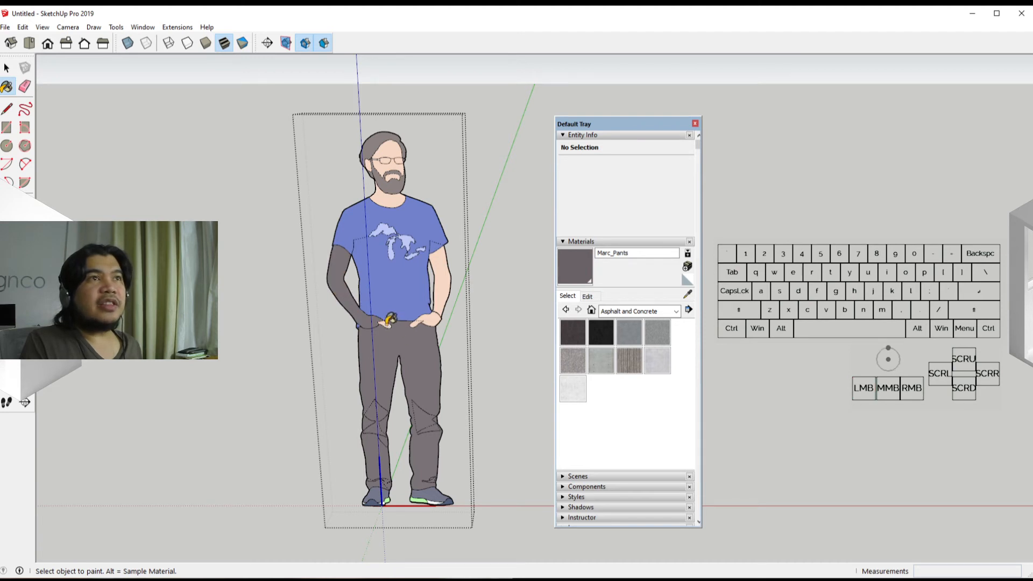
pyautogui.hotkey('ctrl', 'z')
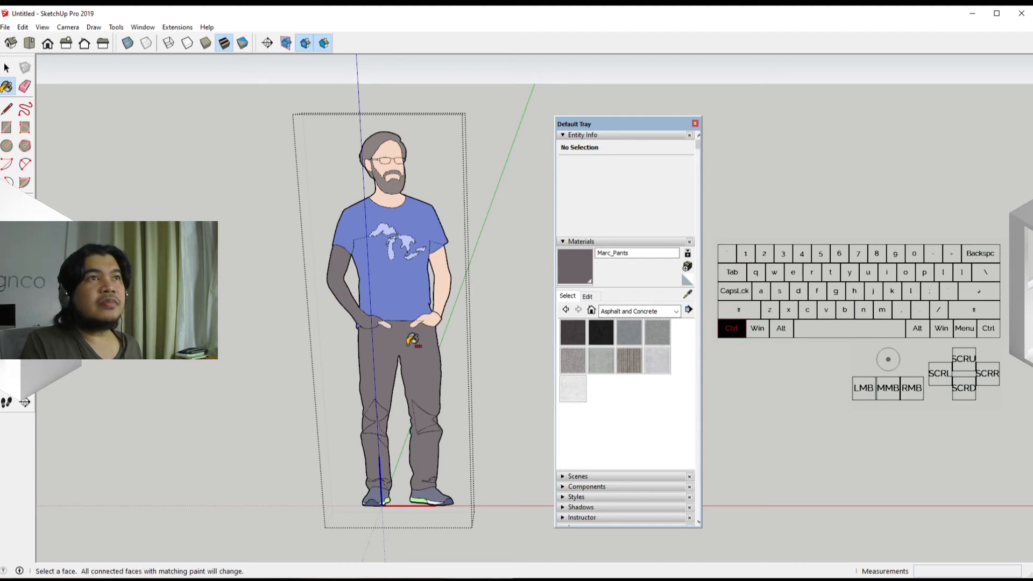
pyautogui.hotkey('ctrl', 'z')
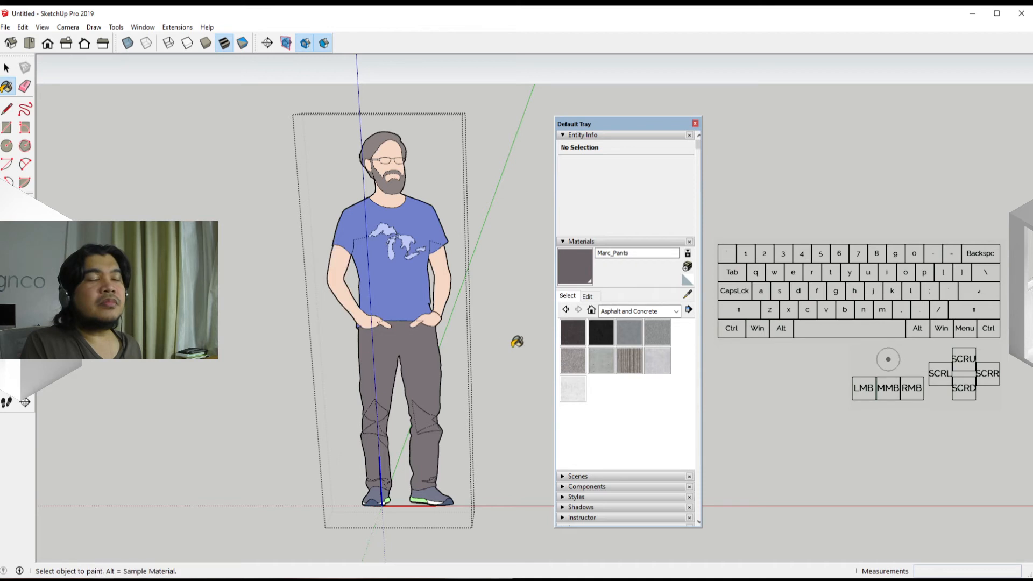
pyautogui.press('space')
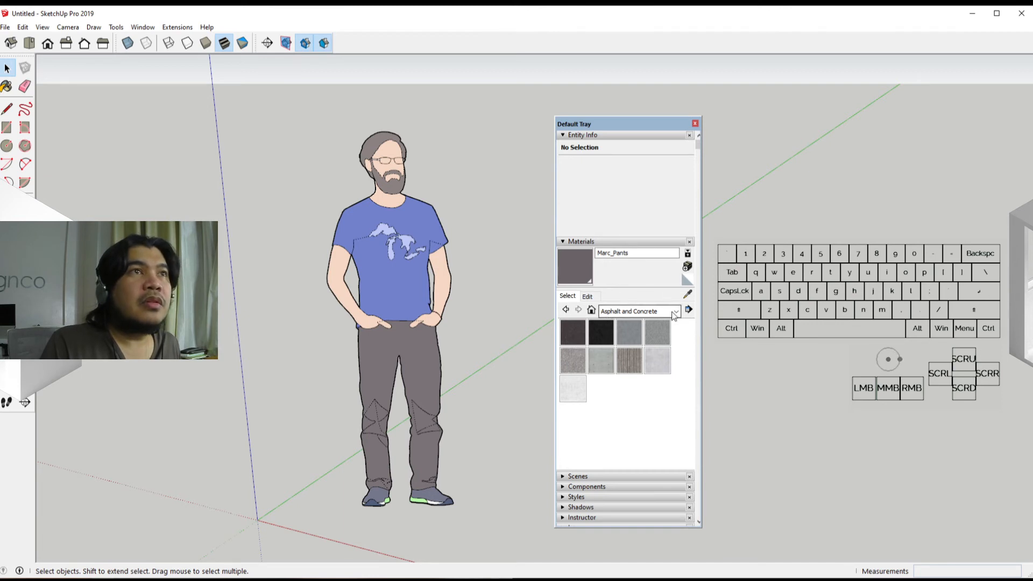
# Step: Show the editing settings of the sampled pants material and examine its color, texture and opacity options
pyautogui.click(588, 297)
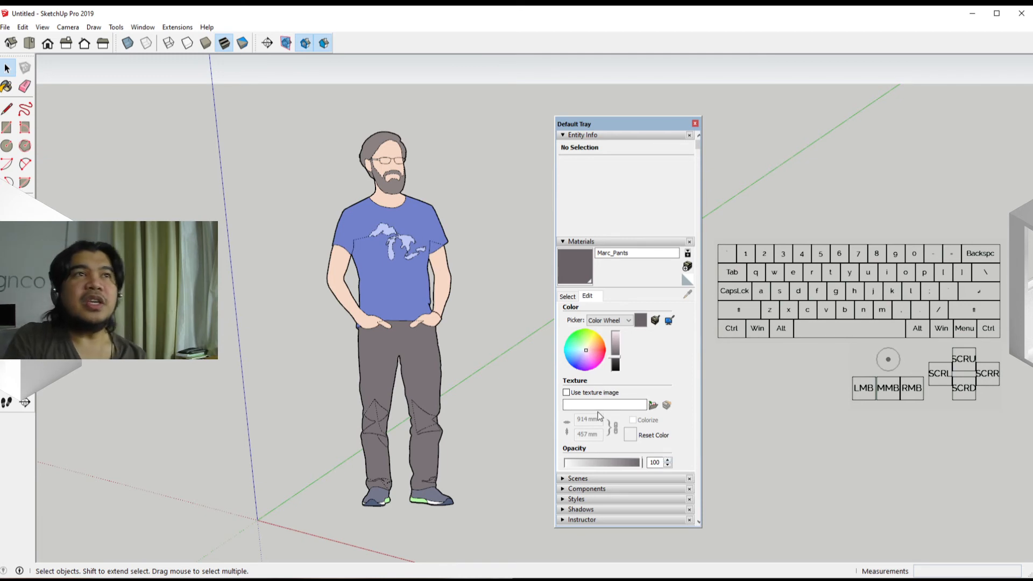
pyautogui.click(654, 405)
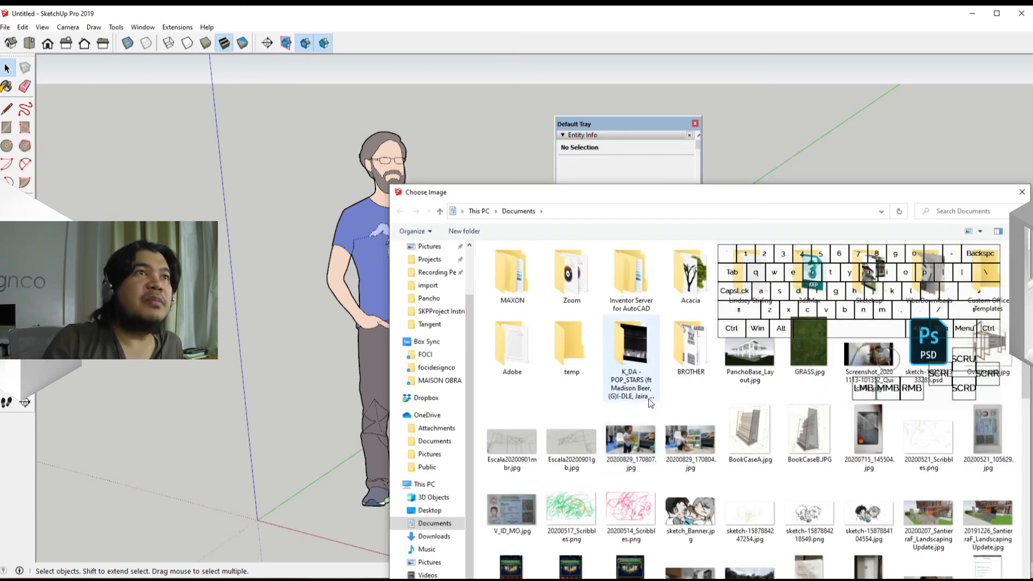
pyautogui.scroll(-5, 662, 431)
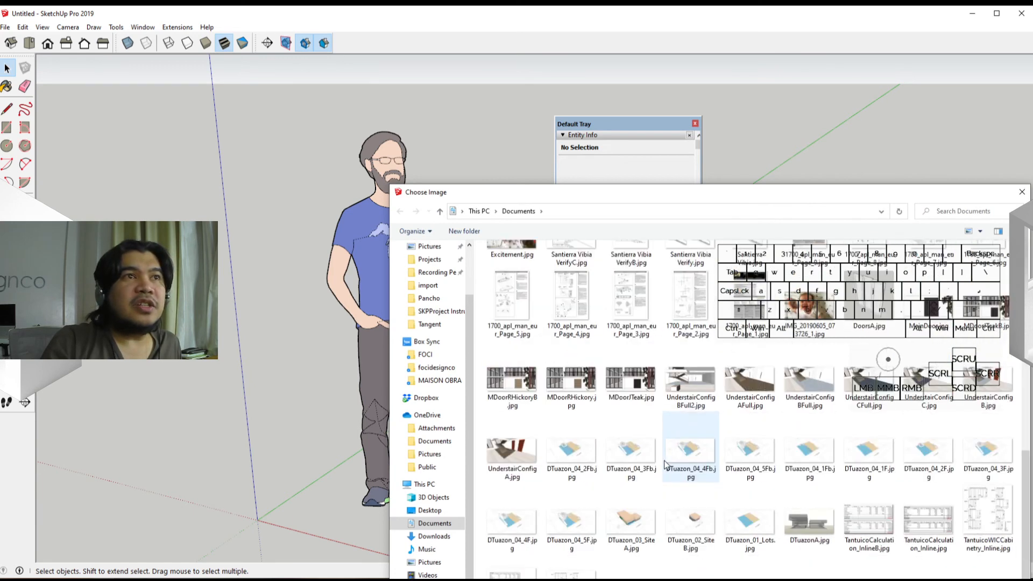
pyautogui.scroll(10, 665, 464)
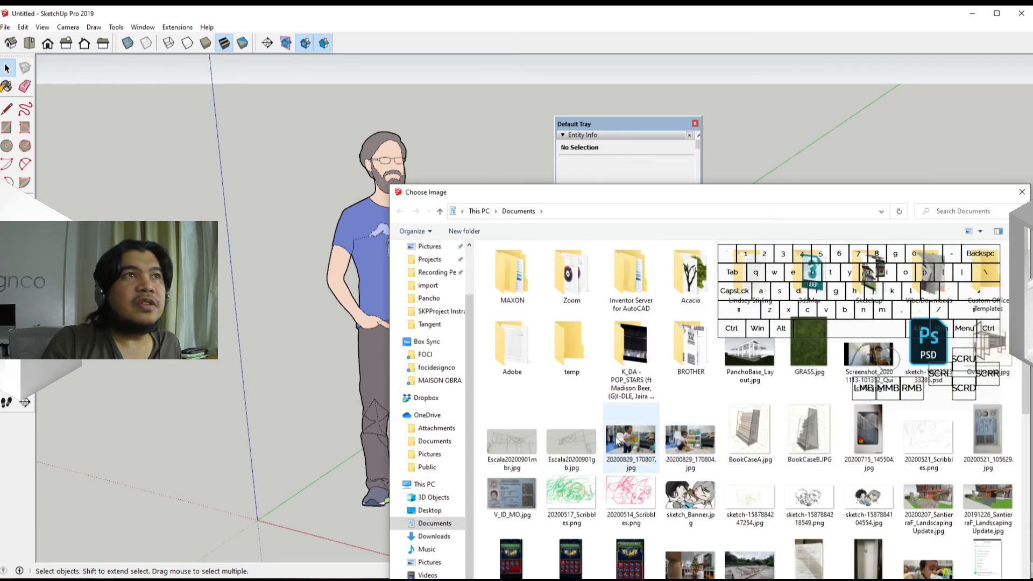
pyautogui.scroll(2, 428, 301)
pyautogui.click(425, 267)
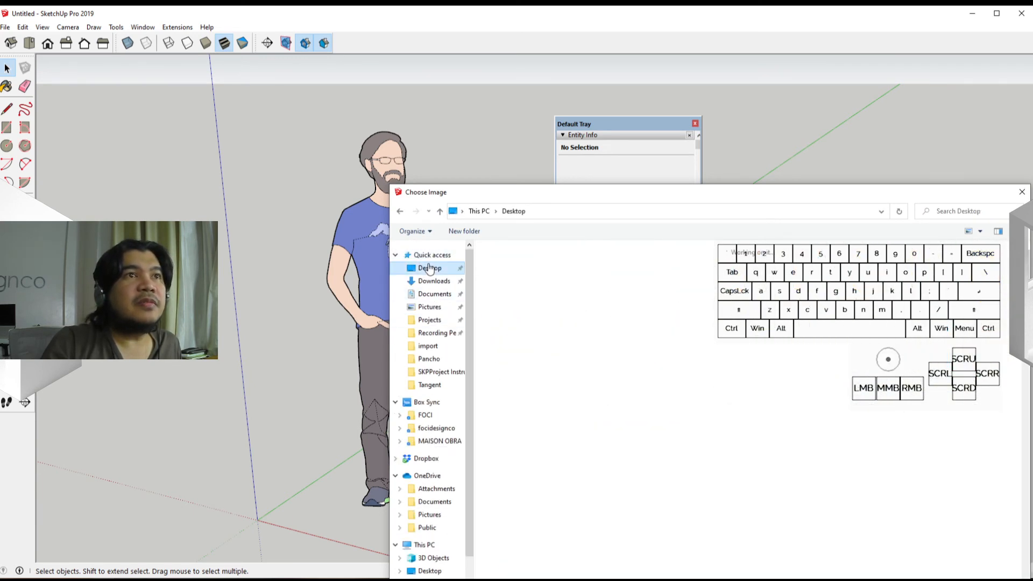
pyautogui.moveTo(703, 191); pyautogui.dragTo(518, 167)
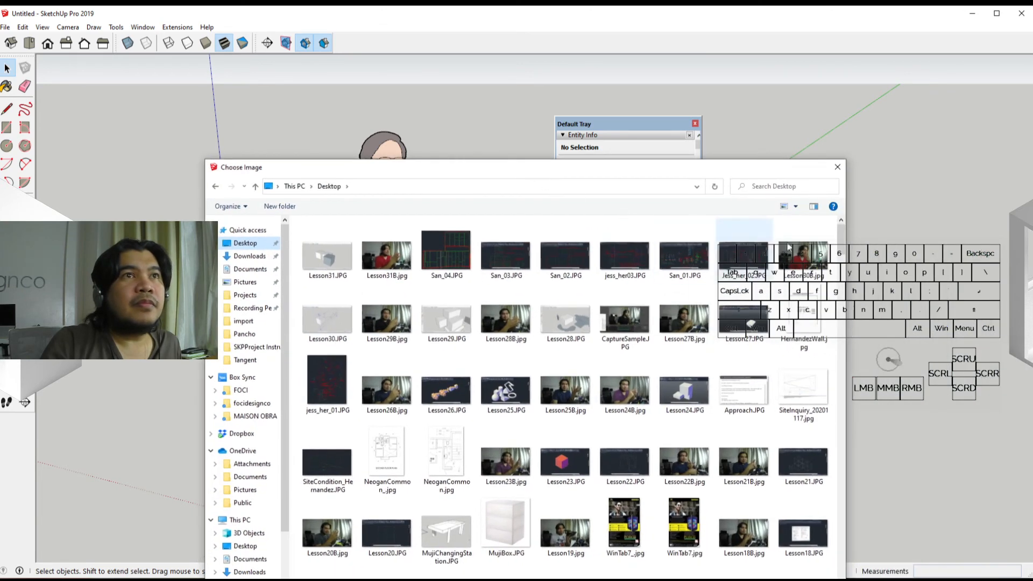
pyautogui.click(820, 167)
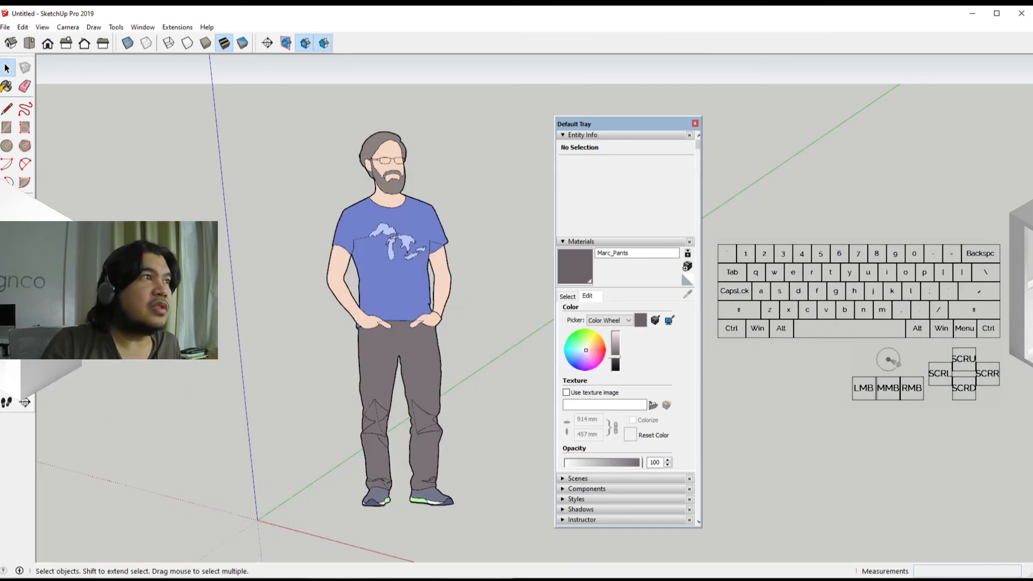
# Step: Try the EggerDarkBrownCharlestonOak image as the texture of the figure's pants material and undo the change
pyautogui.click(654, 406)
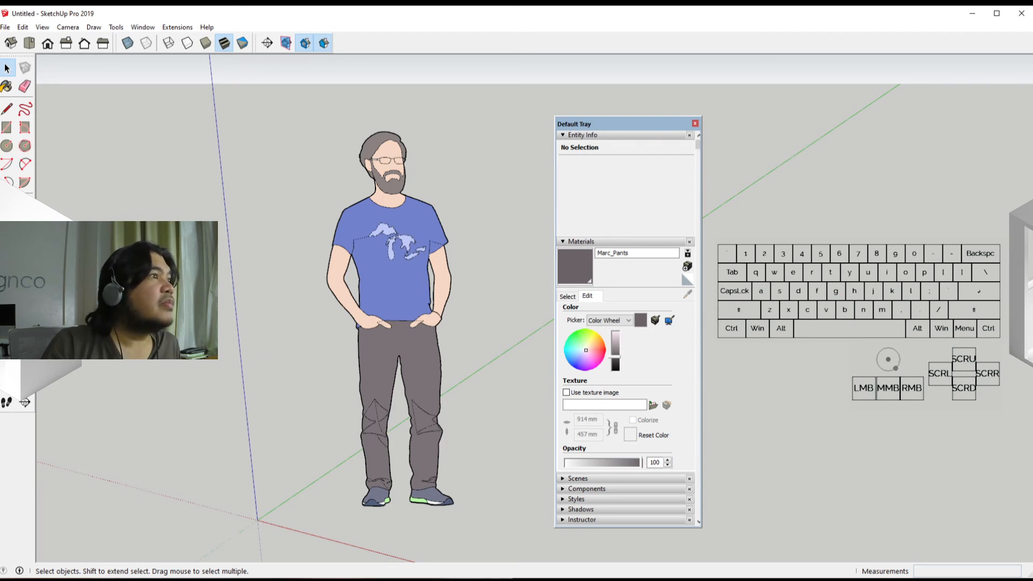
pyautogui.click(322, 440)
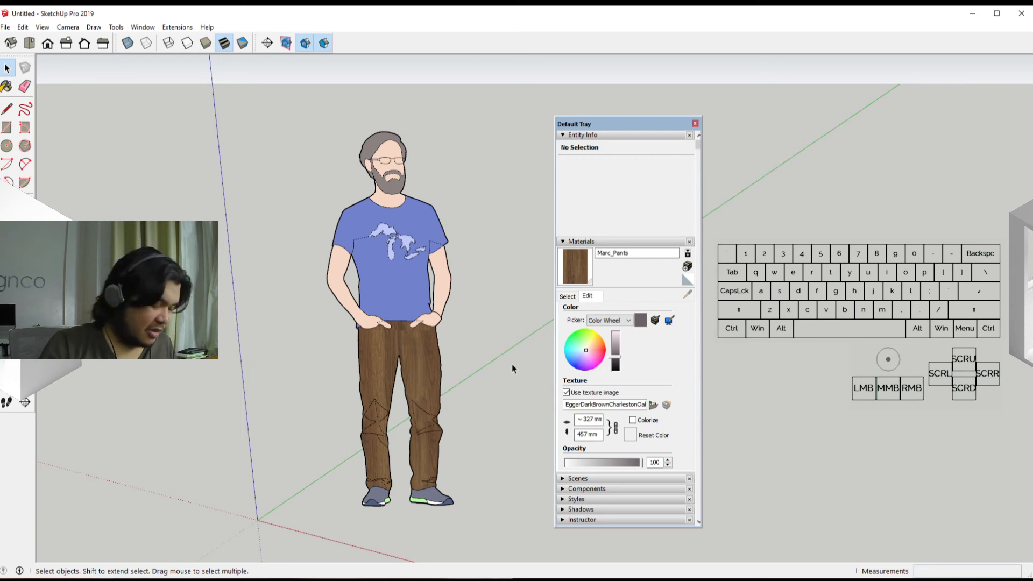
pyautogui.hotkey('ctrl', 'z')
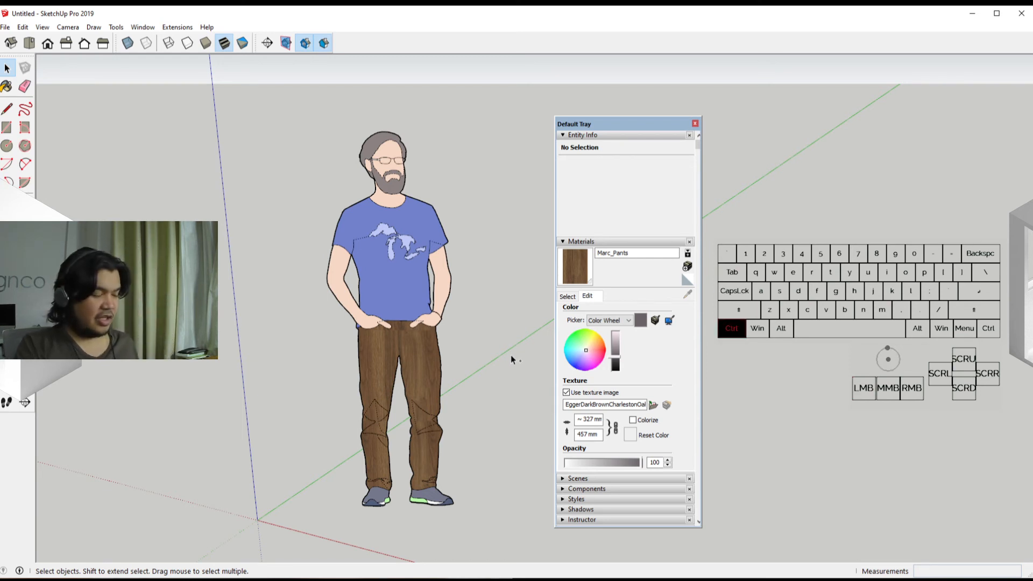
pyautogui.hotkey('ctrl', 'z')
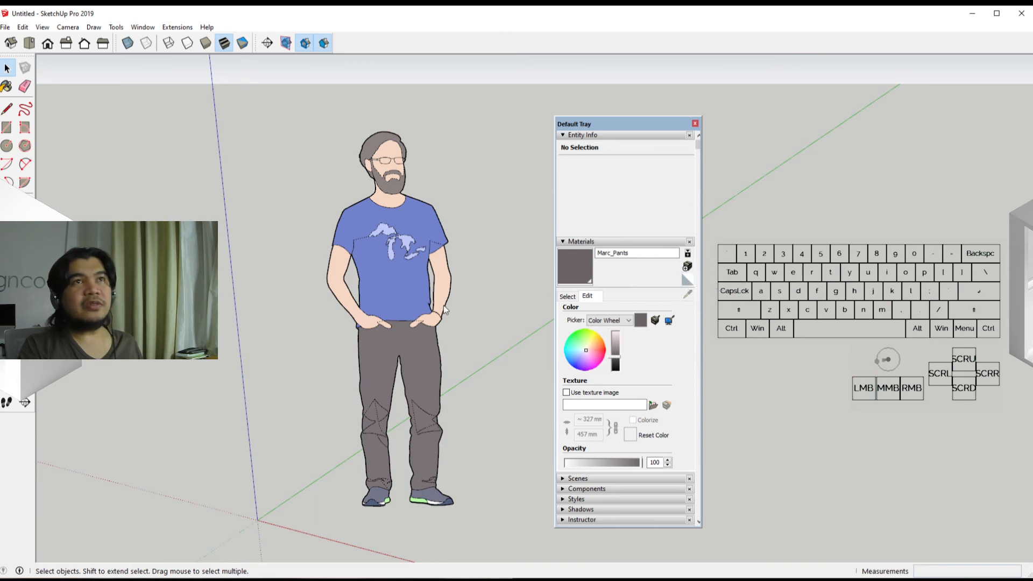
# Step: Start creating a new material and name it TreeTrunk
pyautogui.moveTo(448, 188); pyautogui.dragTo(462, 205)
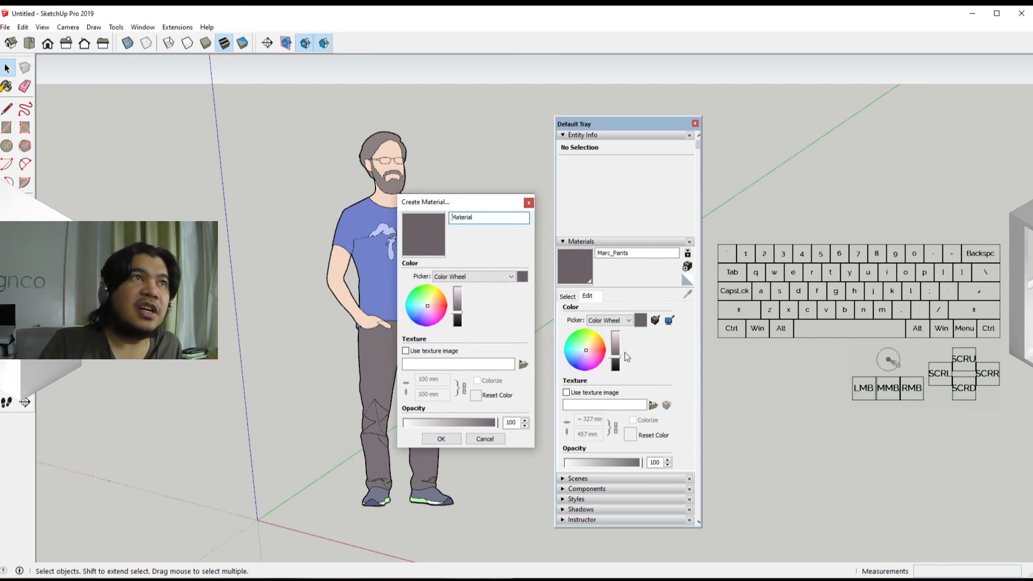
pyautogui.moveTo(502, 218); pyautogui.dragTo(322, 217)
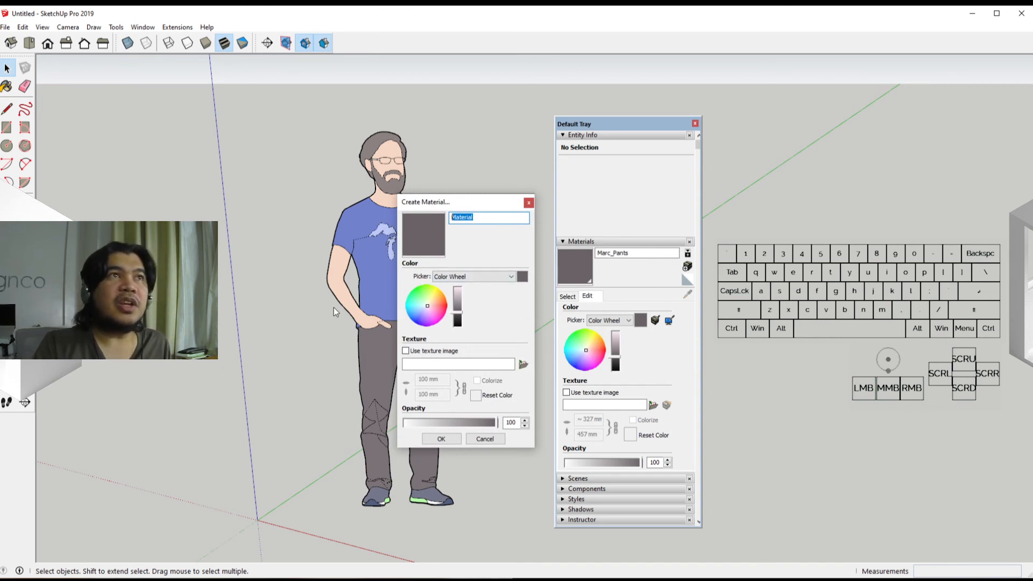
pyautogui.write('Tree')
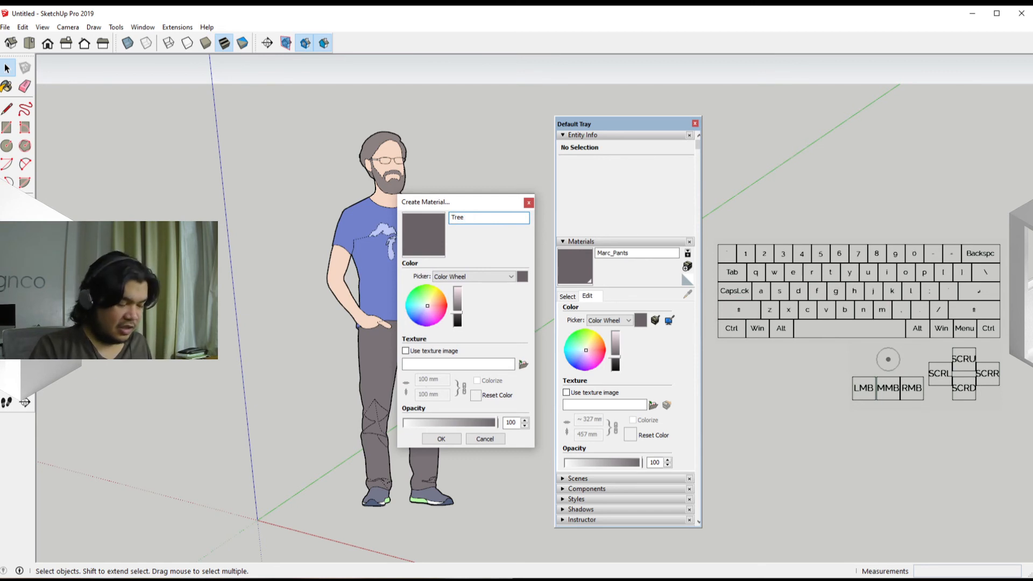
pyautogui.write('Trunk')
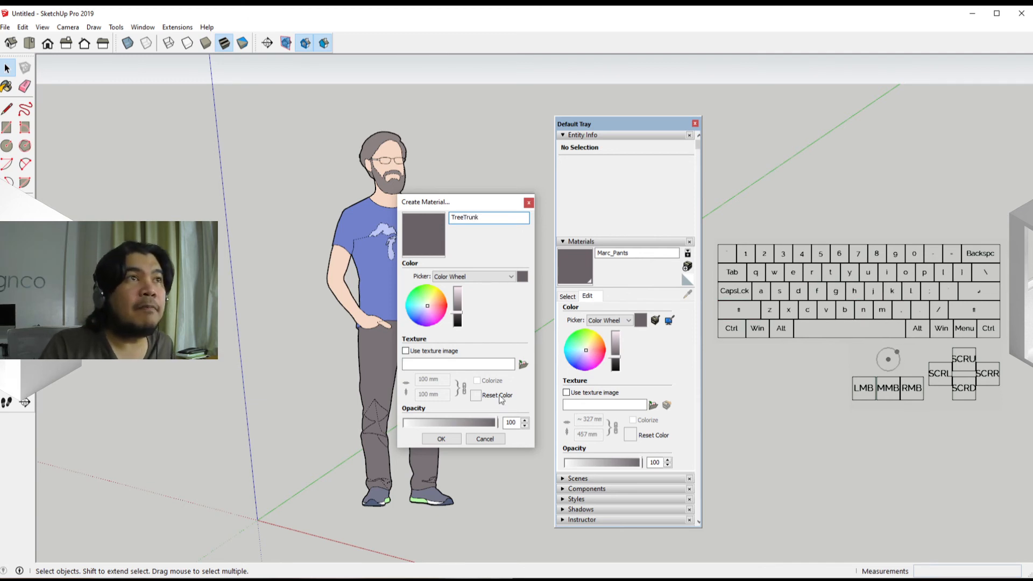
# Step: Give the TreeTrunk material the EggerDarkBrownCharlestonOak.jpg texture with Colorize enabled and create it
pyautogui.click(523, 365)
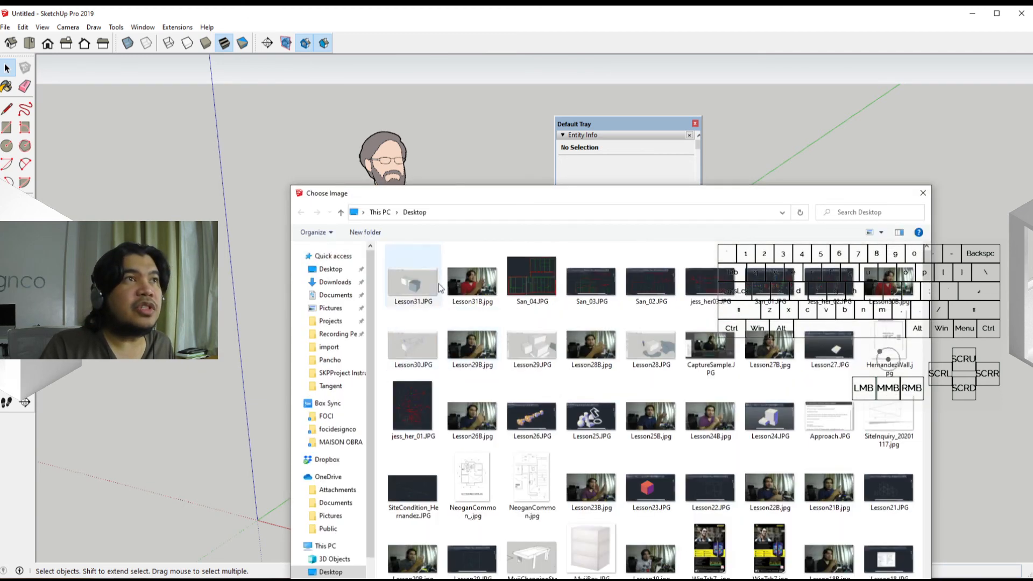
pyautogui.moveTo(508, 198)
pyautogui.mouseDown()
pyautogui.moveTo(0, 150)
pyautogui.moveTo(0, 141)
pyautogui.mouseUp()
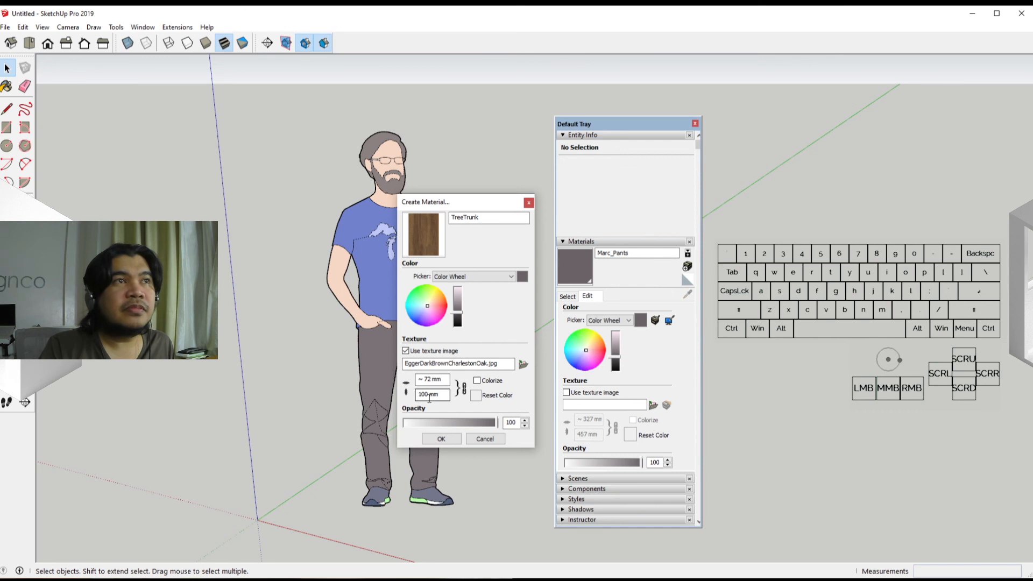
pyautogui.click(429, 395)
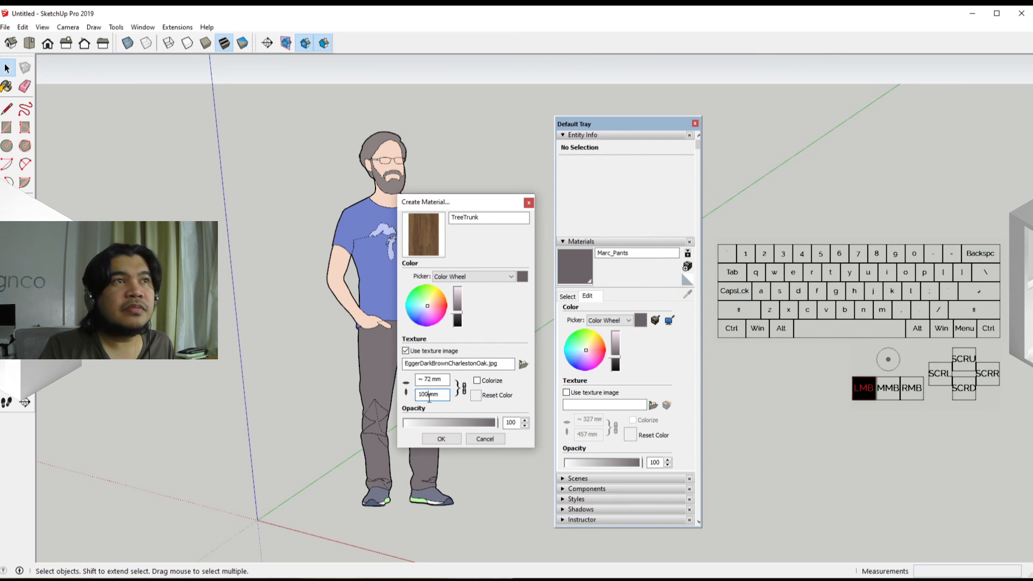
pyautogui.click(476, 382)
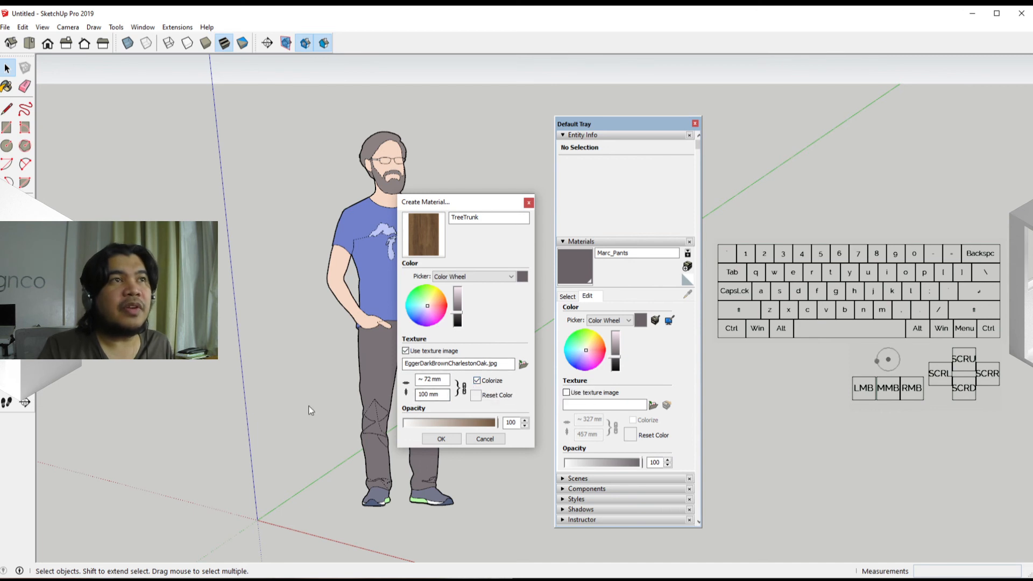
pyautogui.click(445, 440)
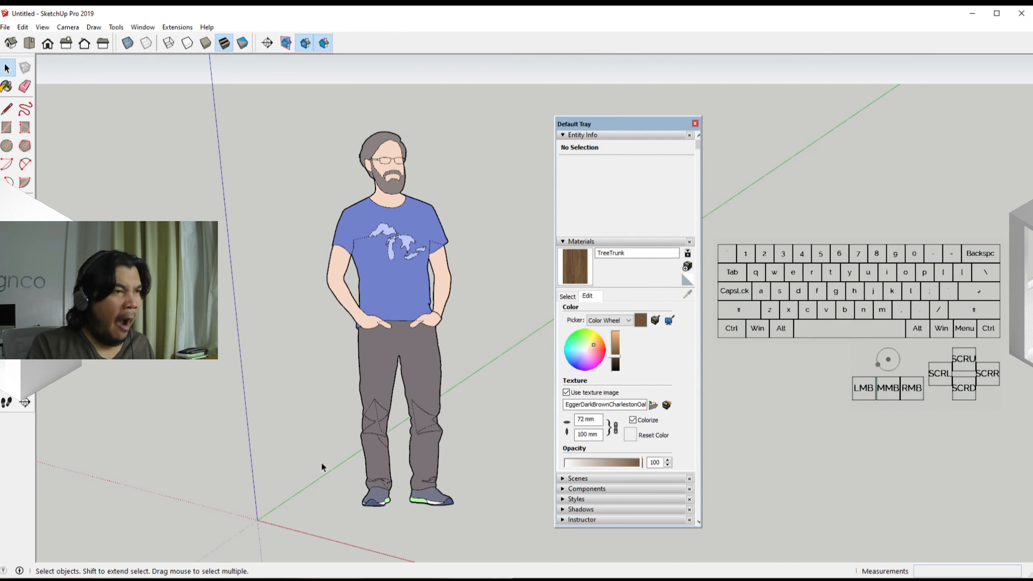
# Step: Draw a ground rectangle of about 452 × 311 mm beside the standing figure and push/pull it up into a box
pyautogui.press('r')
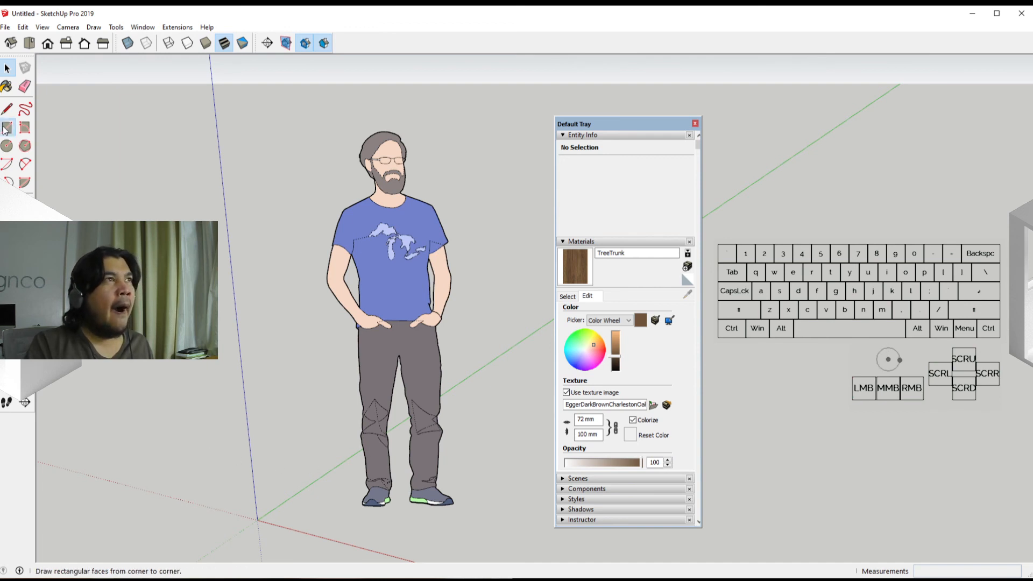
pyautogui.click(194, 457)
pyautogui.click(295, 449)
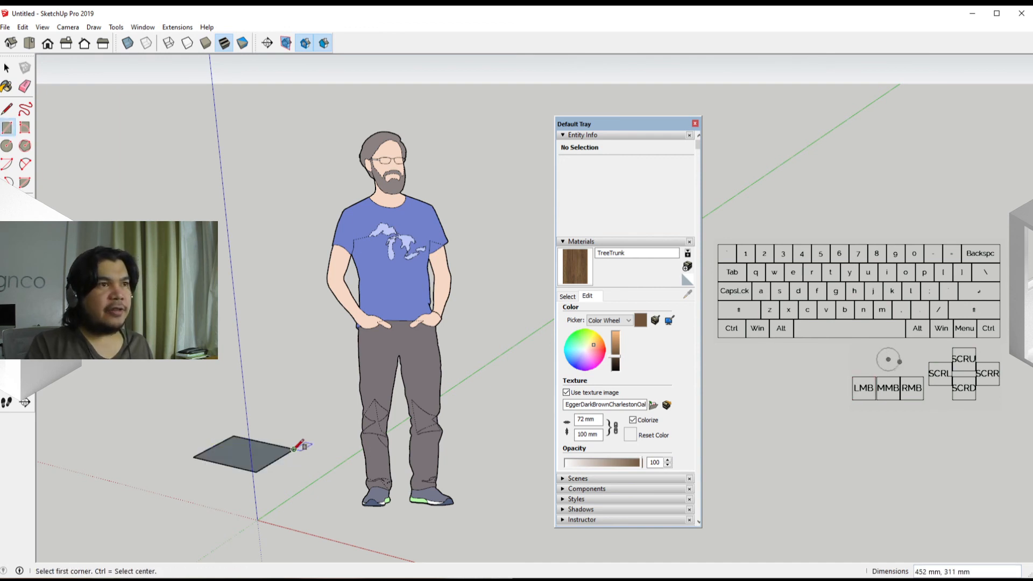
pyautogui.press('p')
pyautogui.click(252, 456)
pyautogui.moveTo(253, 456); pyautogui.dragTo(261, 388)
pyautogui.press('space')
# Step: Paint the top and the two visible side faces of the box with the TreeTrunk material
pyautogui.scroll(2, 269, 416)
pyautogui.scroll(2, 270, 417)
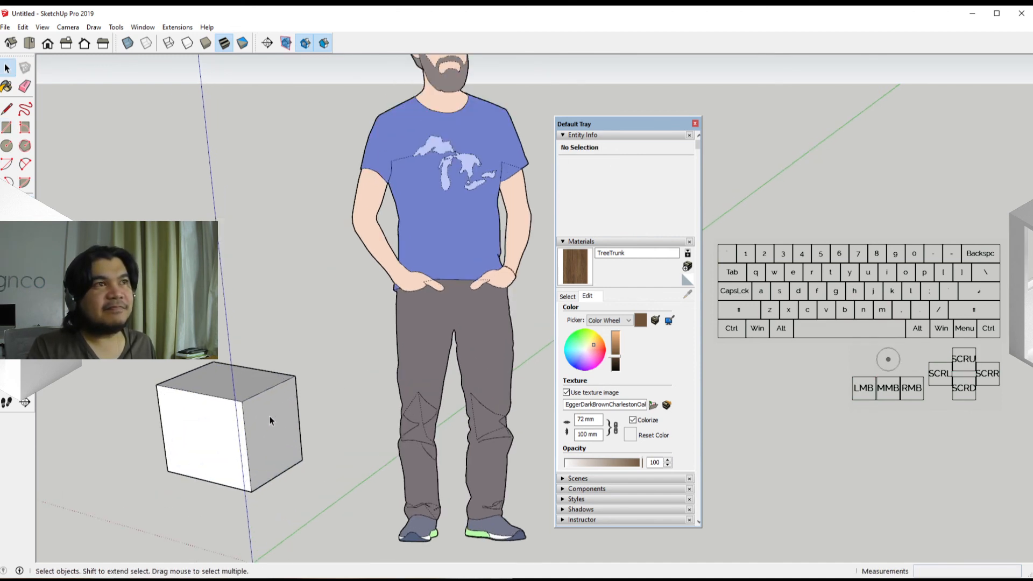
pyautogui.scroll(-1, 269, 416)
pyautogui.scroll(2, 270, 417)
pyautogui.keyDown('shift'); pyautogui.moveTo(269, 416); pyautogui.dragTo(353, 418, button='middle'); pyautogui.keyUp('shift')
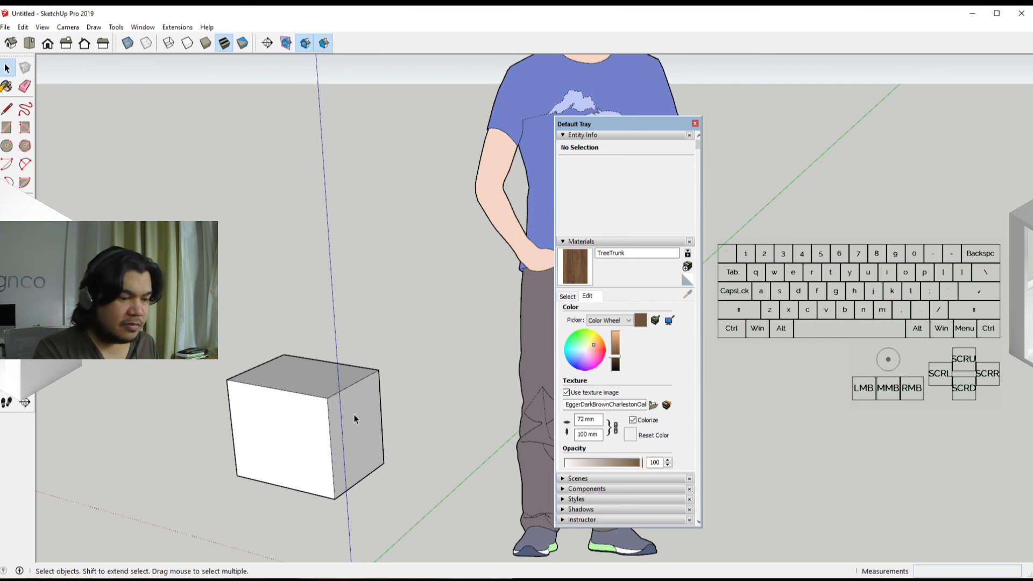
pyautogui.click(576, 266)
pyautogui.click(311, 376)
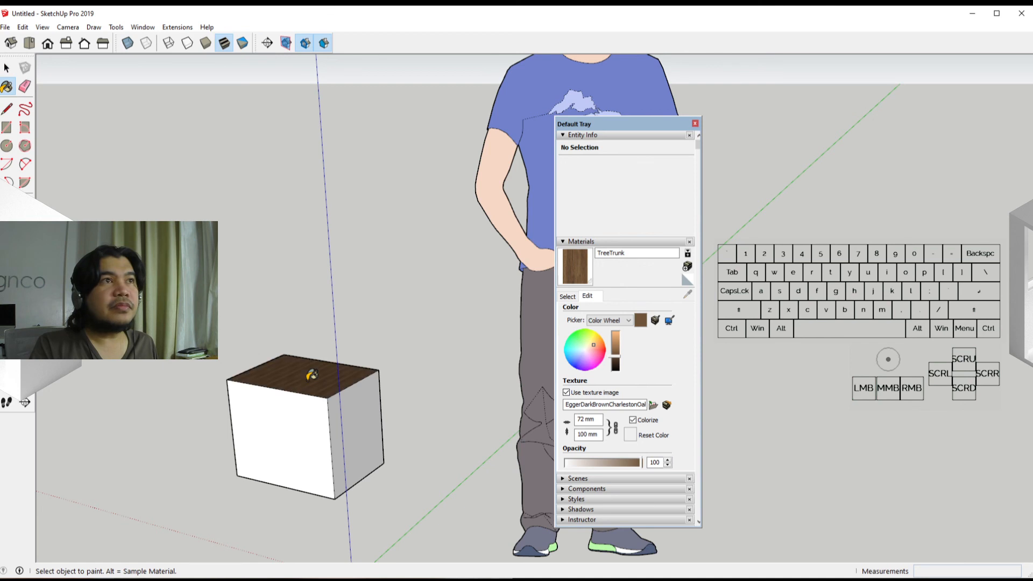
pyautogui.click(309, 422)
pyautogui.click(356, 436)
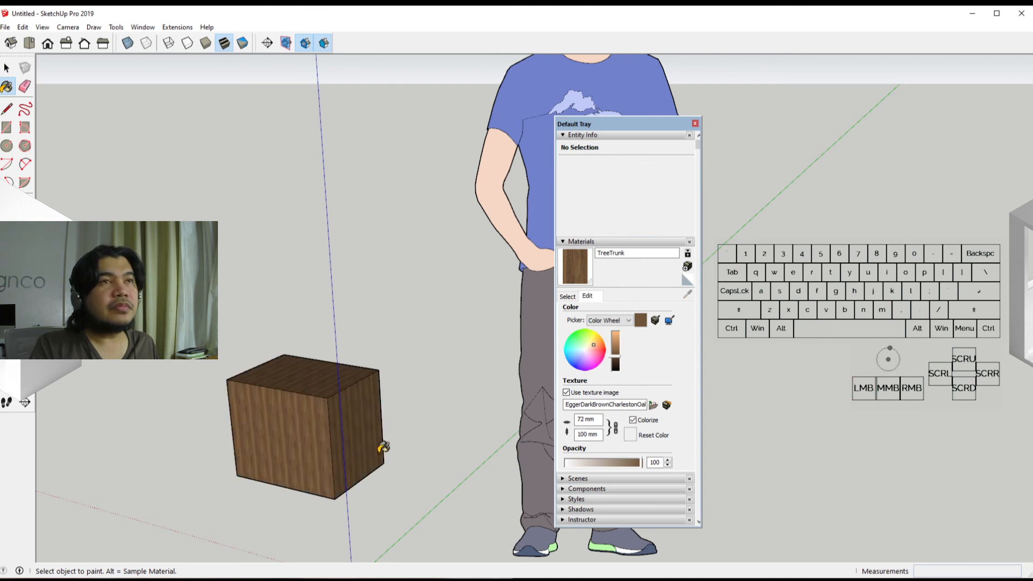
pyautogui.moveTo(383, 446); pyautogui.dragTo(360, 425, button='middle')
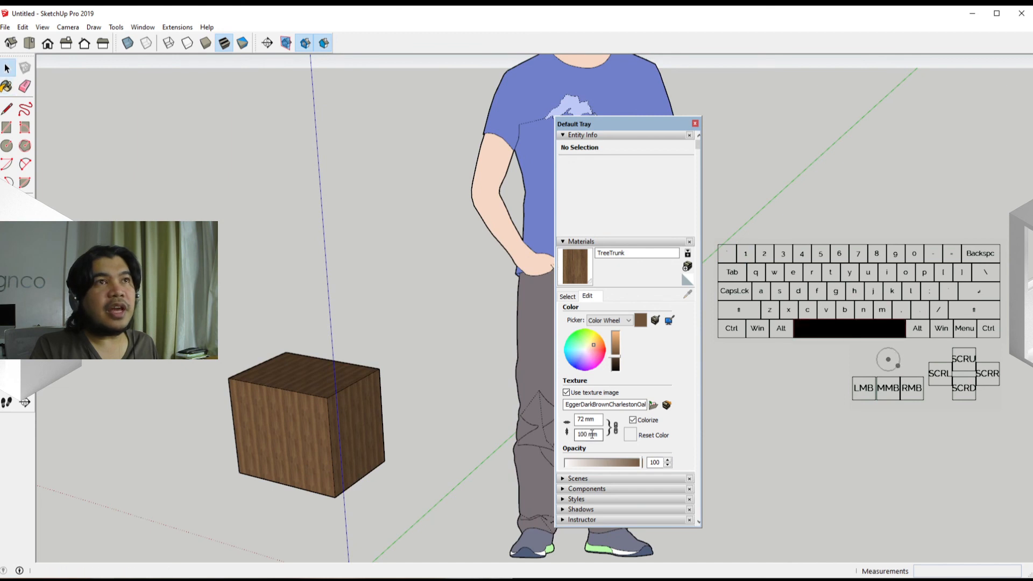
pyautogui.press('space')
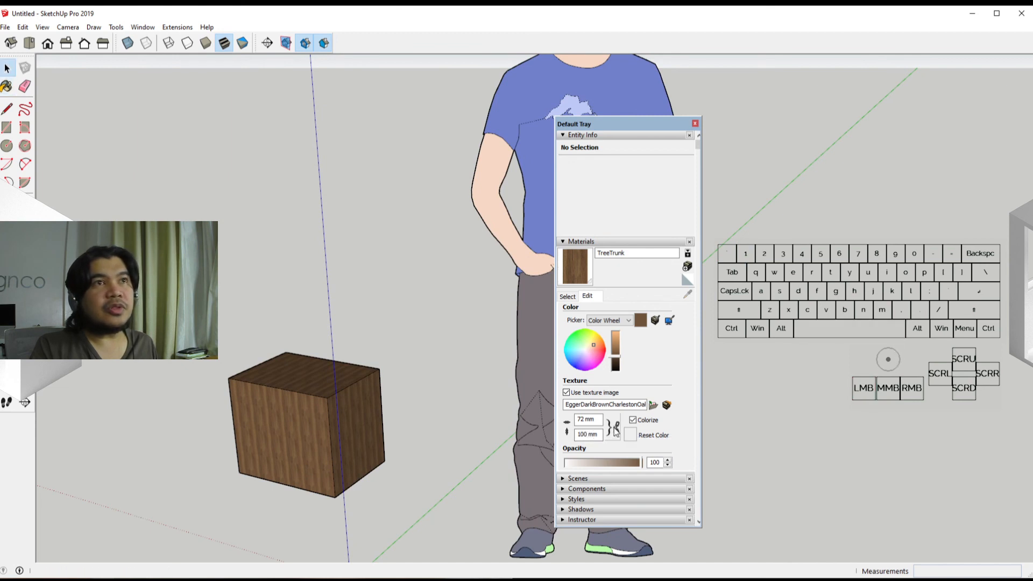
# Step: Set the TreeTrunk texture's height to 1000 mm with its aspect ratio locked
pyautogui.click(616, 429)
pyautogui.moveTo(599, 436); pyautogui.dragTo(588, 437)
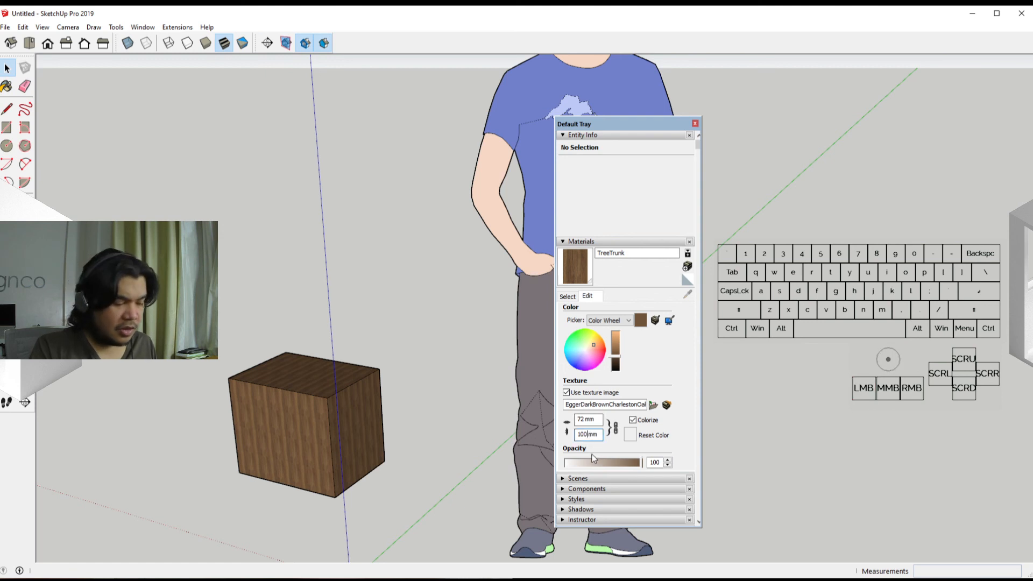
pyautogui.write('0')
pyautogui.press('Return')
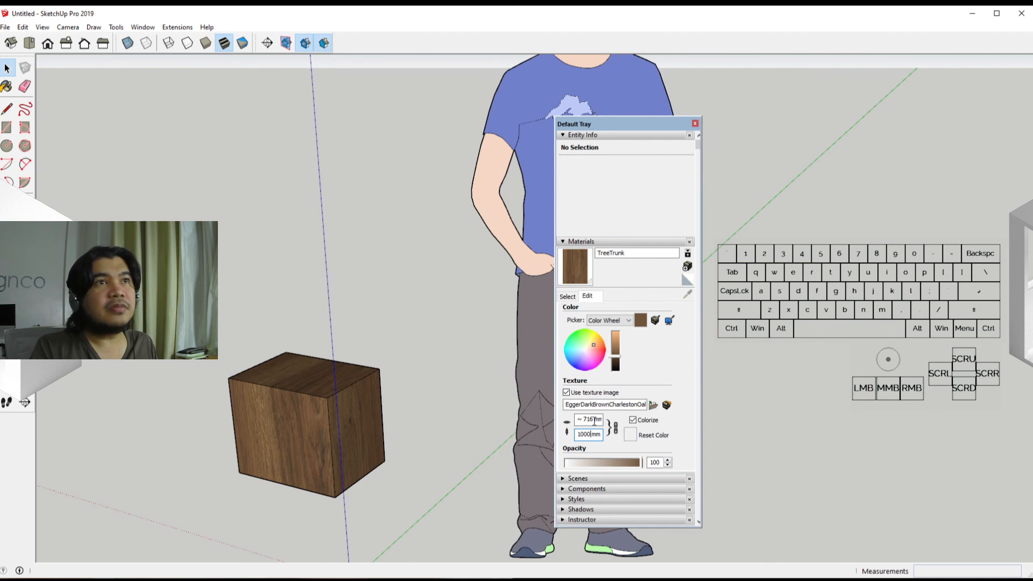
pyautogui.moveTo(344, 417); pyautogui.dragTo(396, 397, button='middle')
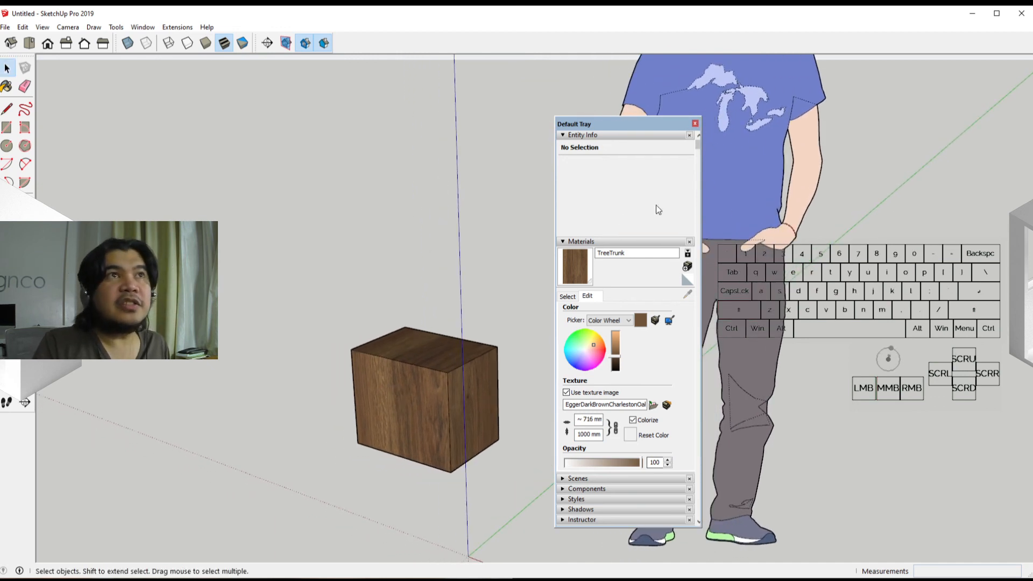
pyautogui.scroll(-1, 622, 274)
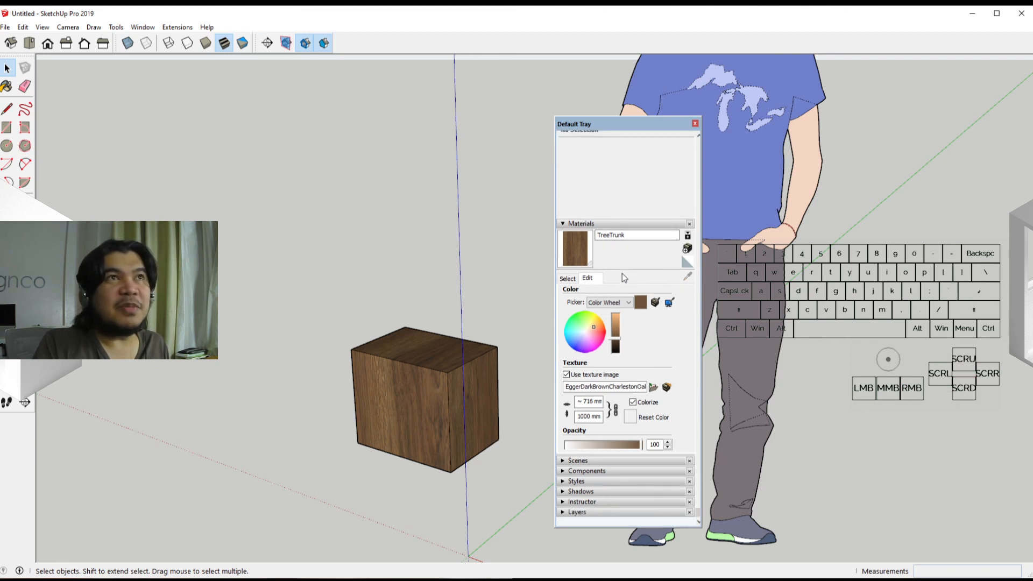
pyautogui.scroll(1, 622, 273)
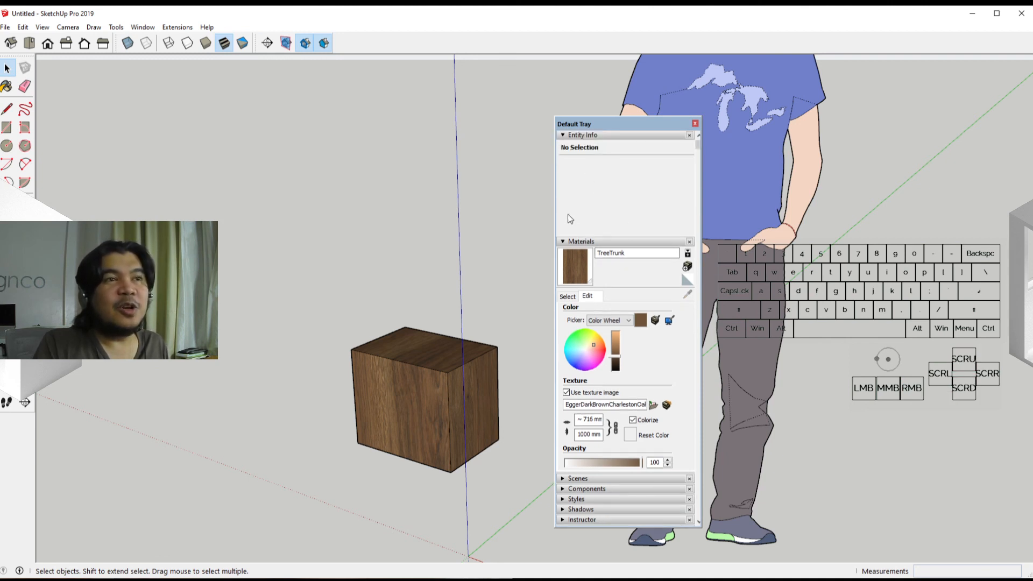
pyautogui.scroll(-1, 619, 376)
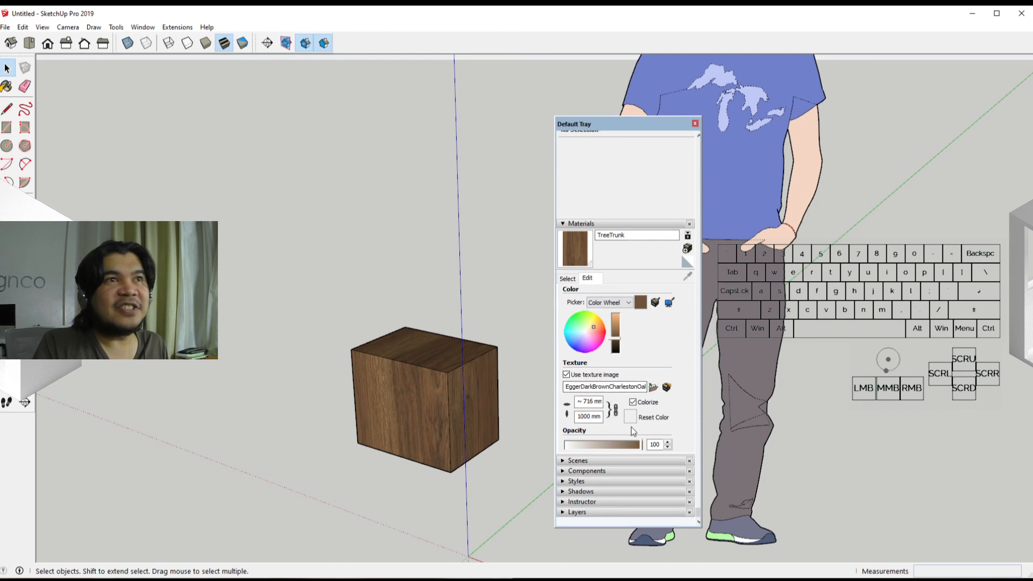